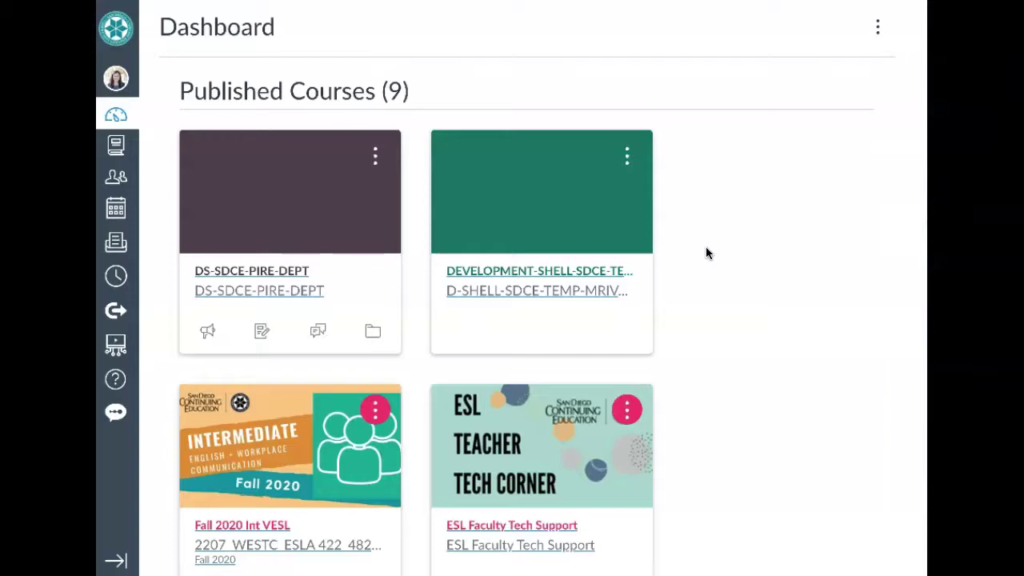
Scroll down through the dashboard course cards and back to the top
scroll(705, 253, "down", 3)
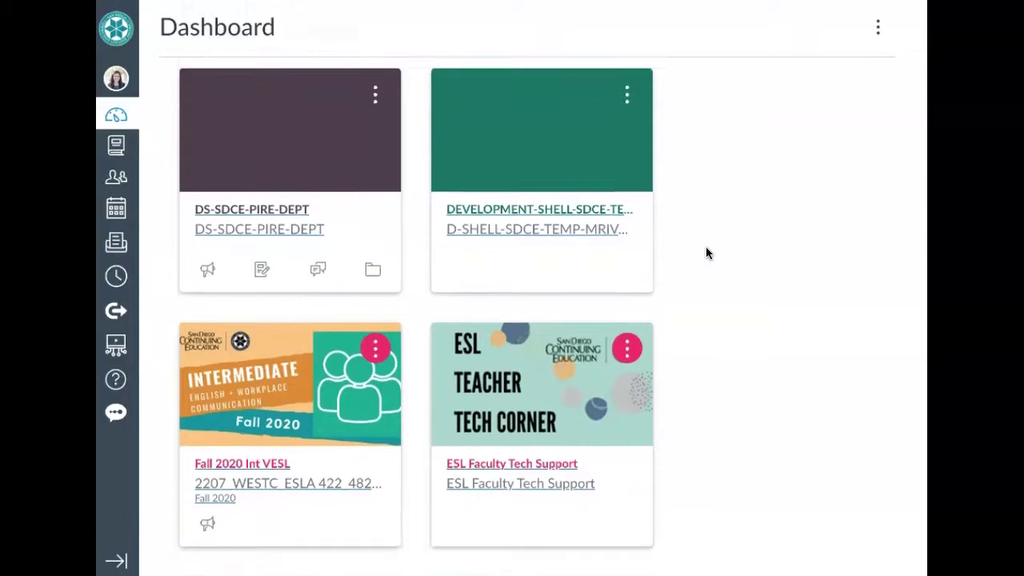
scroll(705, 252, "down", 2)
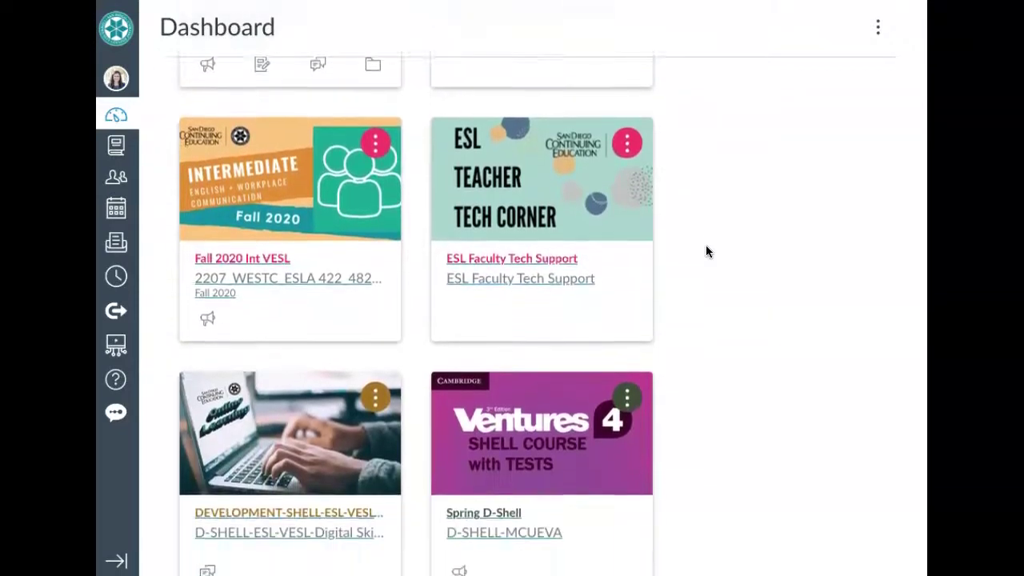
scroll(706, 252, "down", 2)
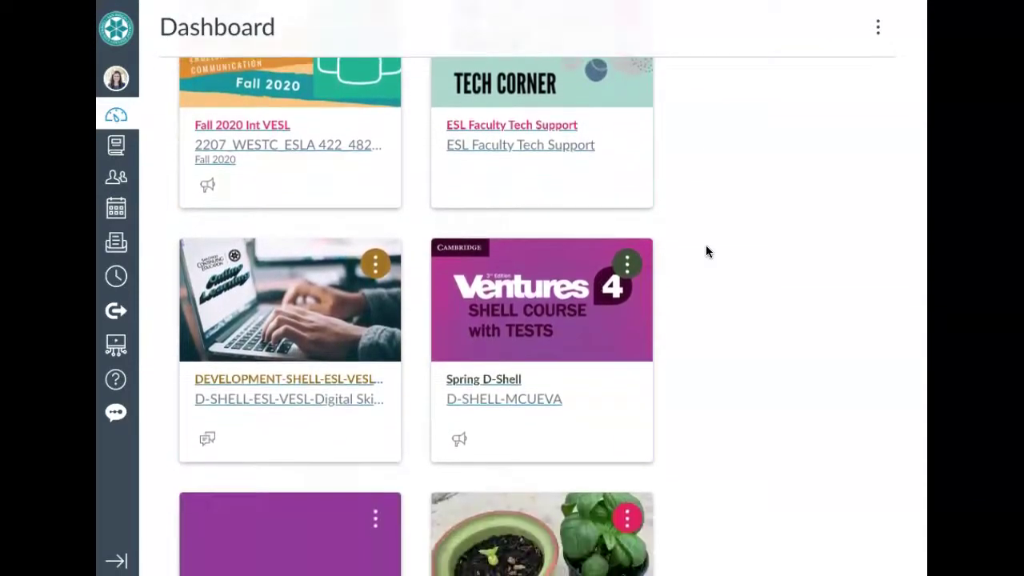
scroll(705, 252, "down", 2)
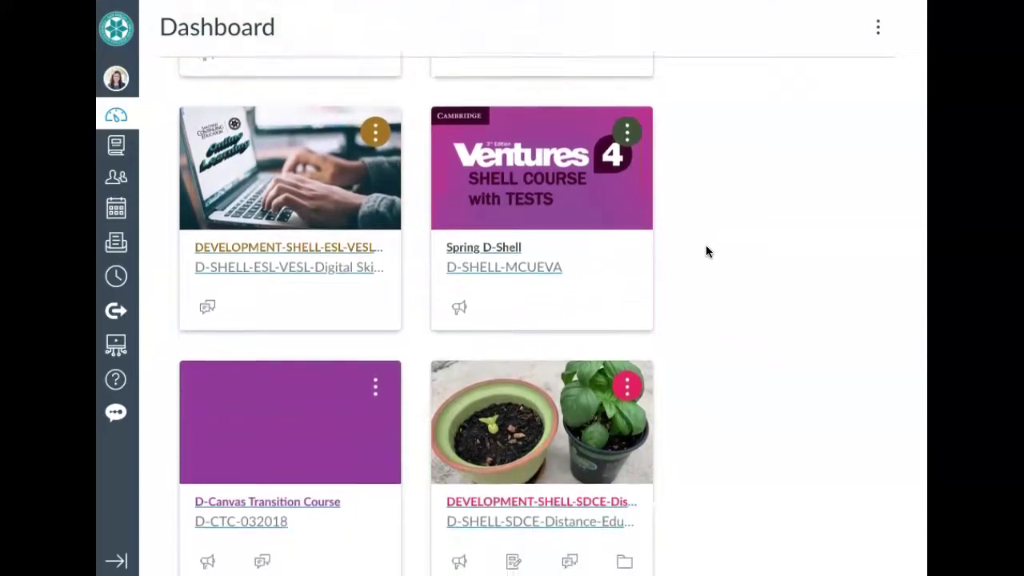
scroll(705, 252, "down", 2)
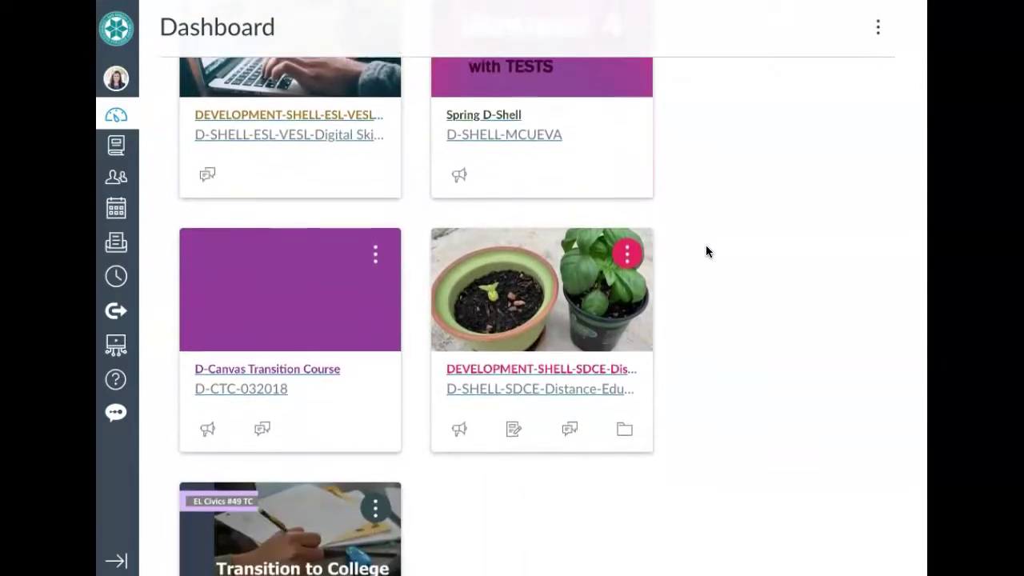
scroll(706, 252, "up", 4)
scroll(706, 252, "up", 3)
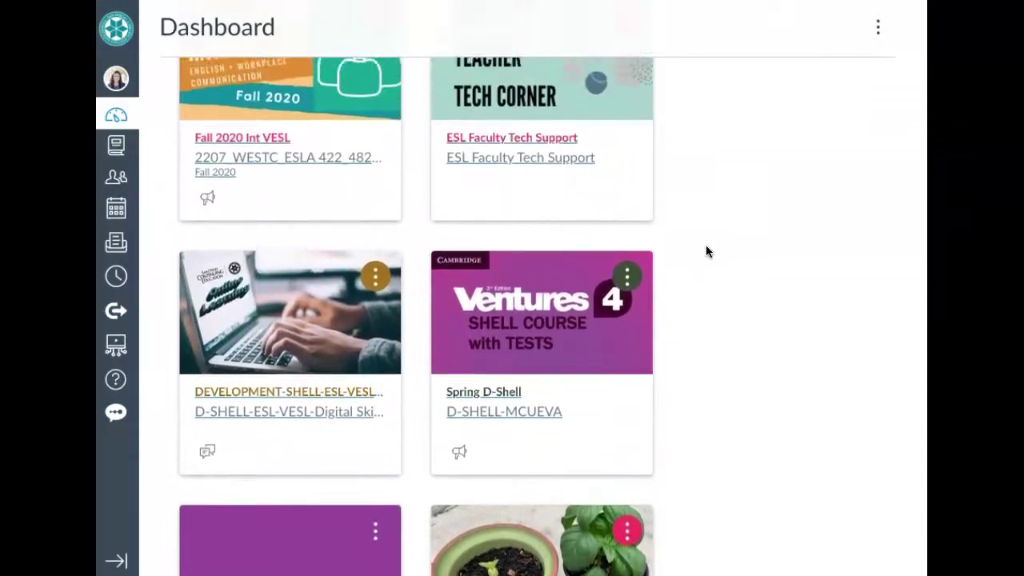
scroll(706, 252, "up", 3)
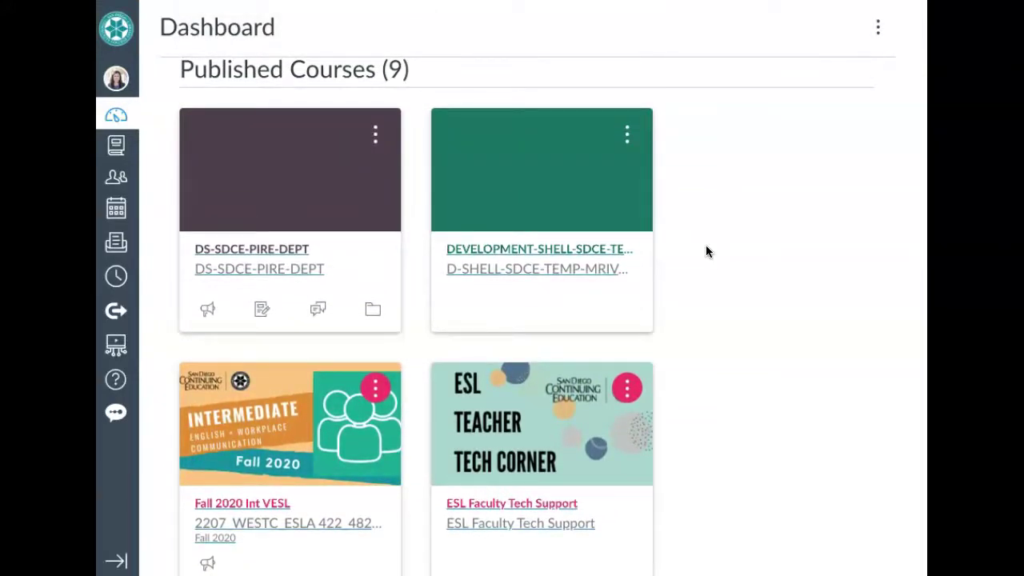
scroll(705, 252, "up", 1)
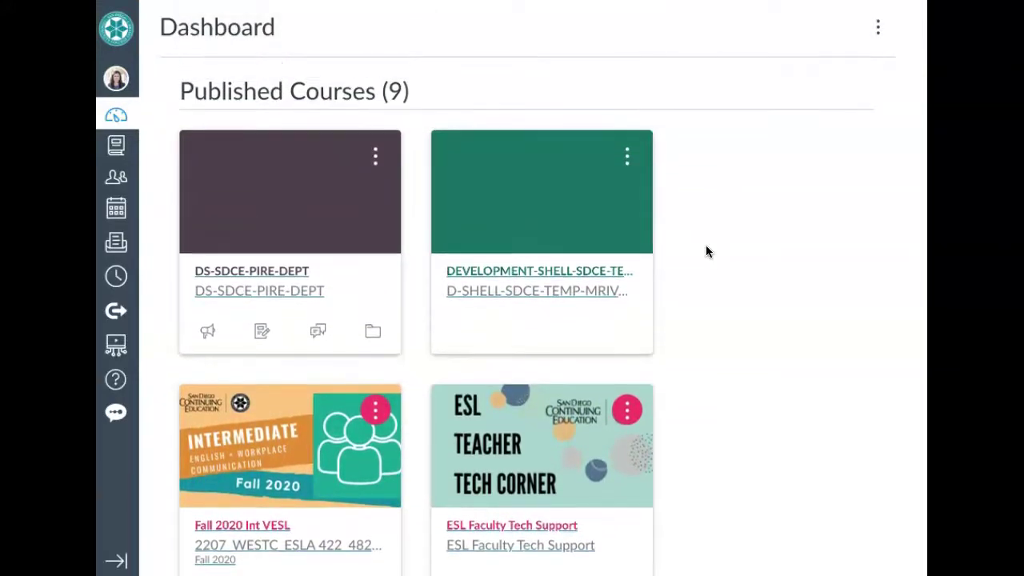
Open the Courses panel from the global navigation and follow its All Courses link
left_click(116, 151)
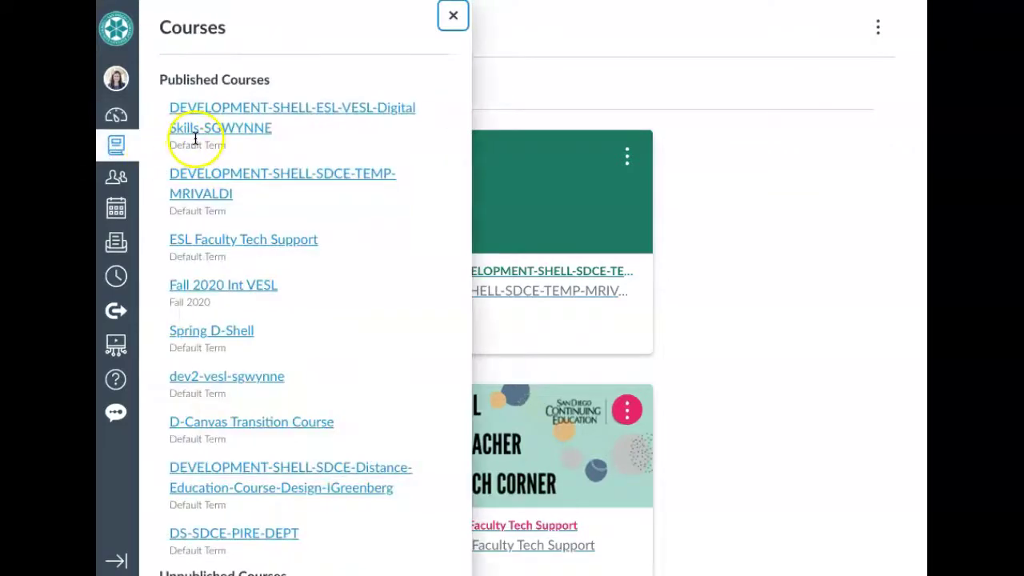
scroll(190, 250, "down", 2)
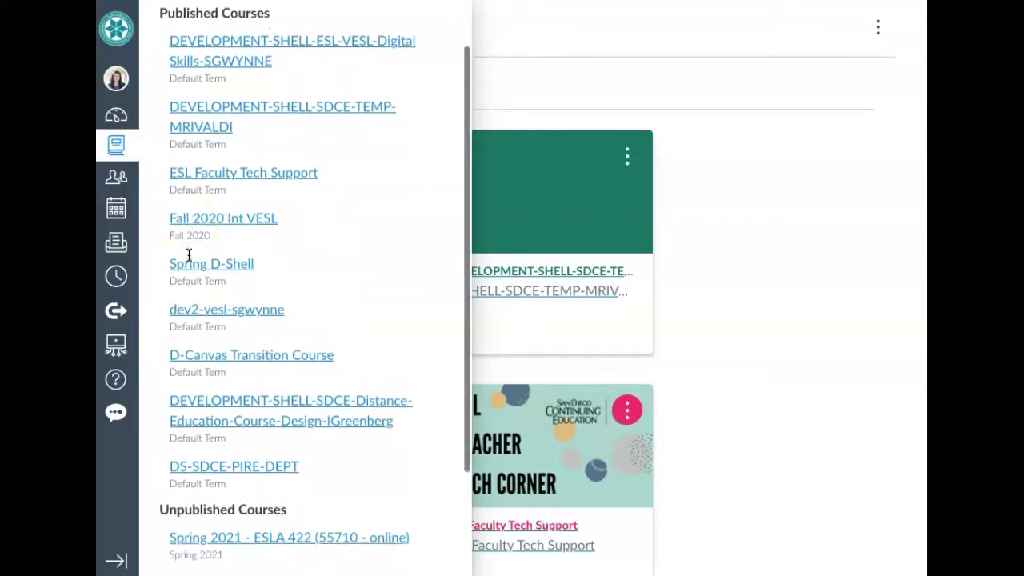
scroll(189, 255, "down", 4)
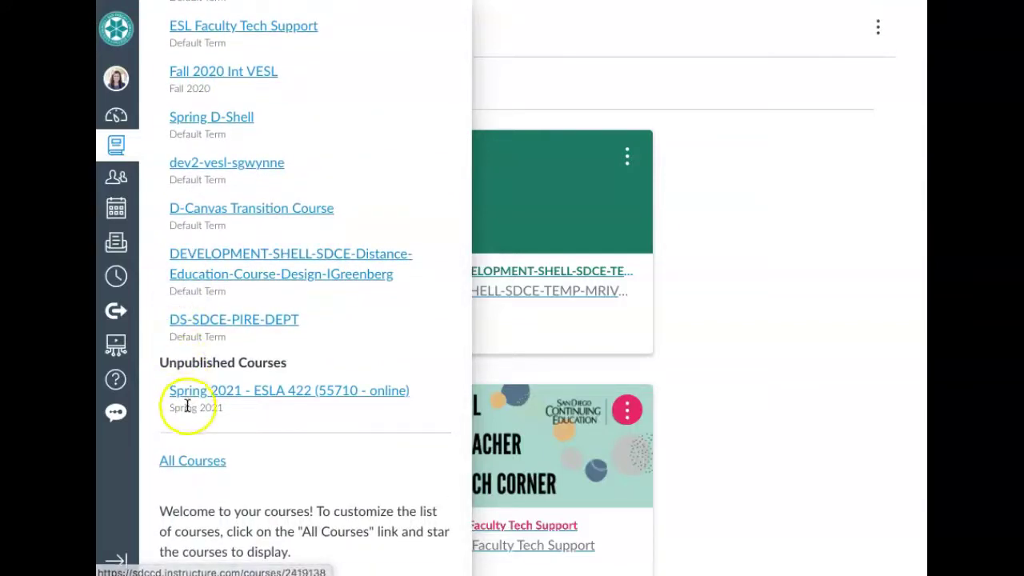
left_click(196, 468)
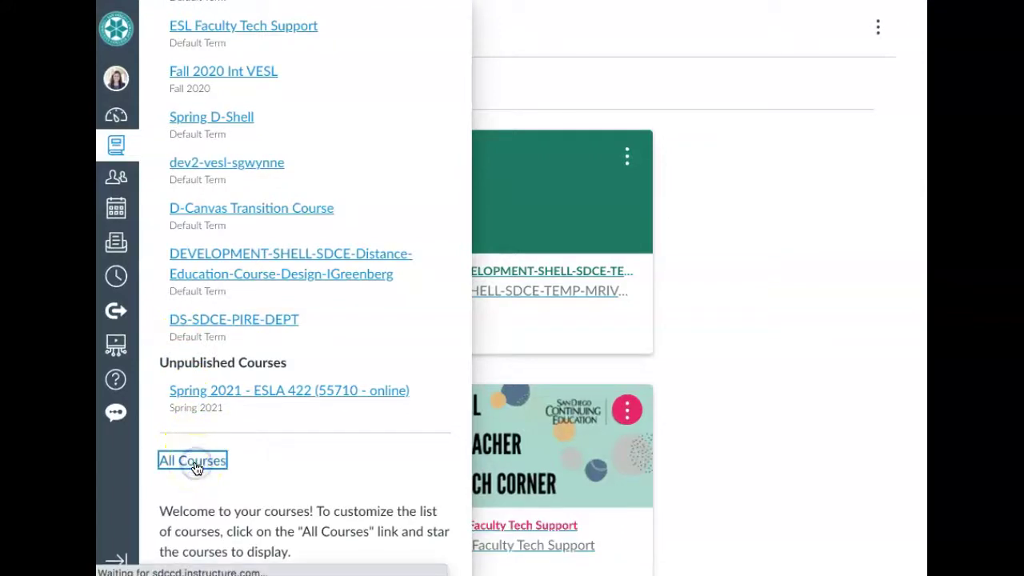
Scroll through the All Courses list to review stars, nicknames and terms, then return to the top
scroll(197, 468, "down", 3)
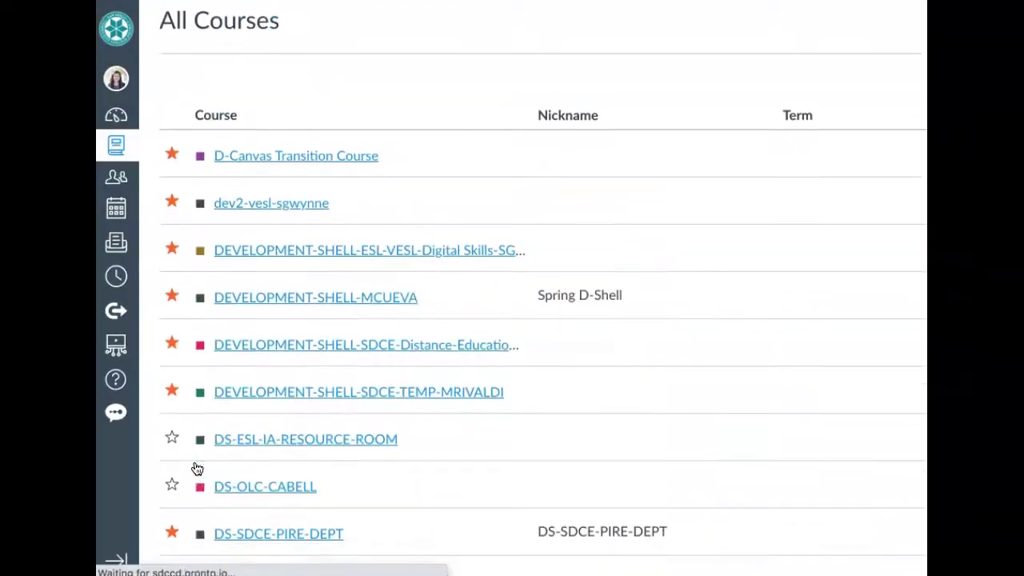
scroll(197, 468, "down", 5)
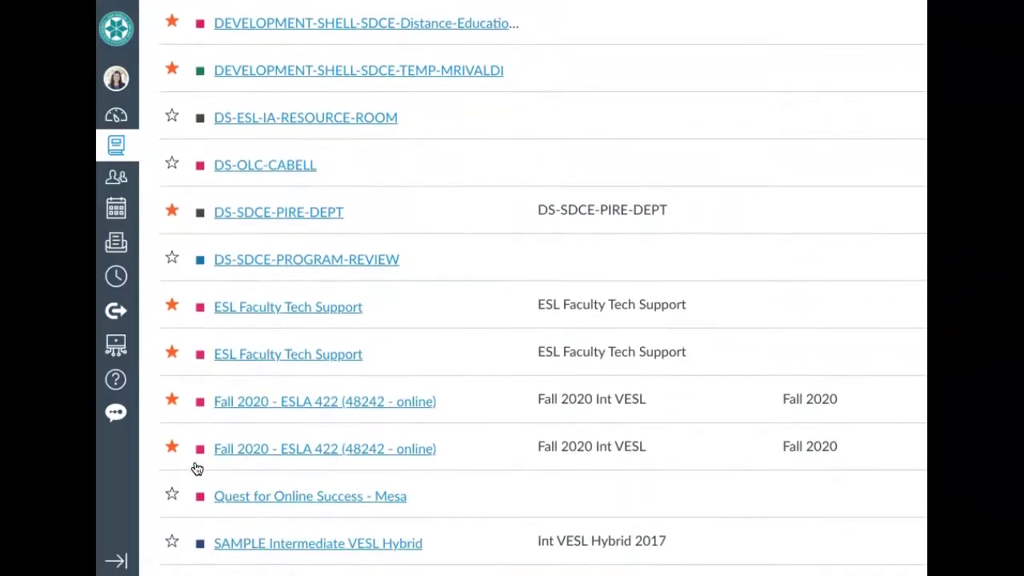
scroll(197, 467, "down", 3)
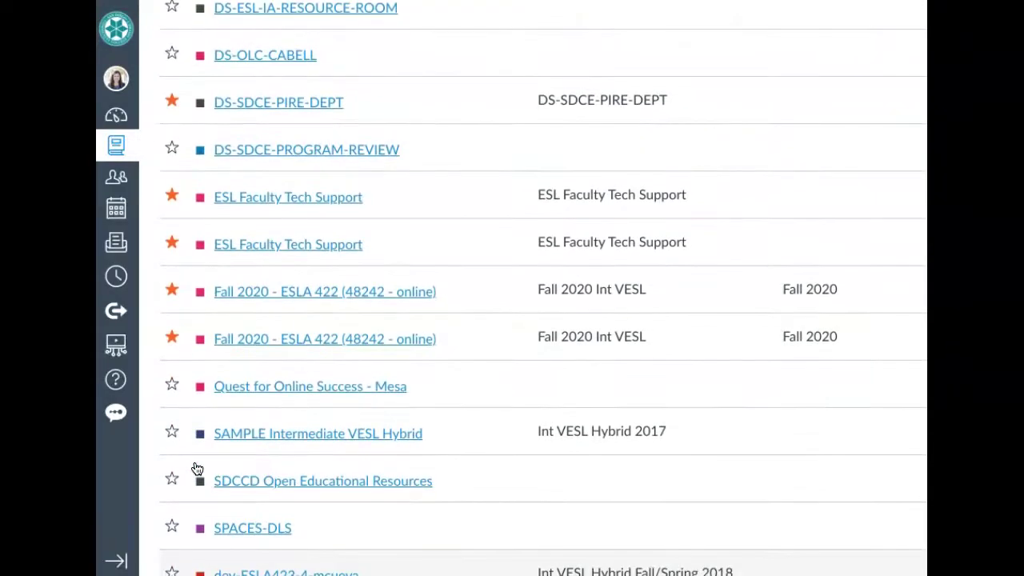
scroll(197, 468, "down", 4)
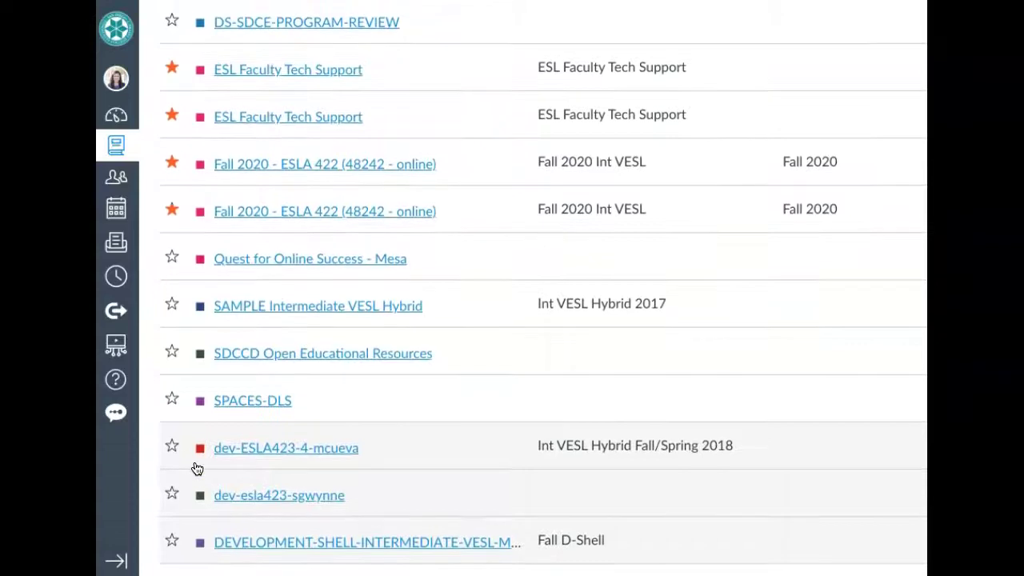
scroll(196, 468, "up", 4)
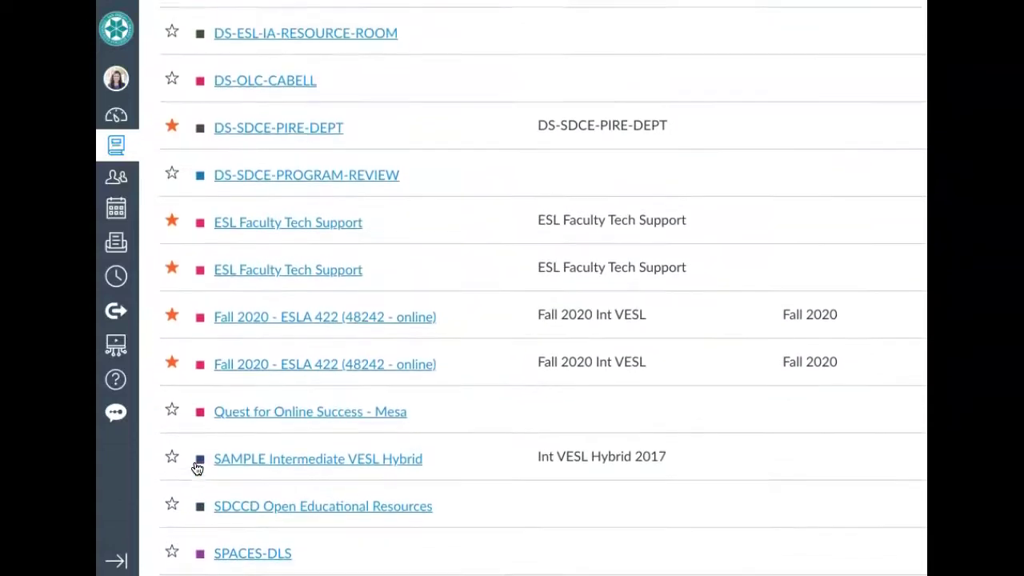
scroll(197, 468, "up", 5)
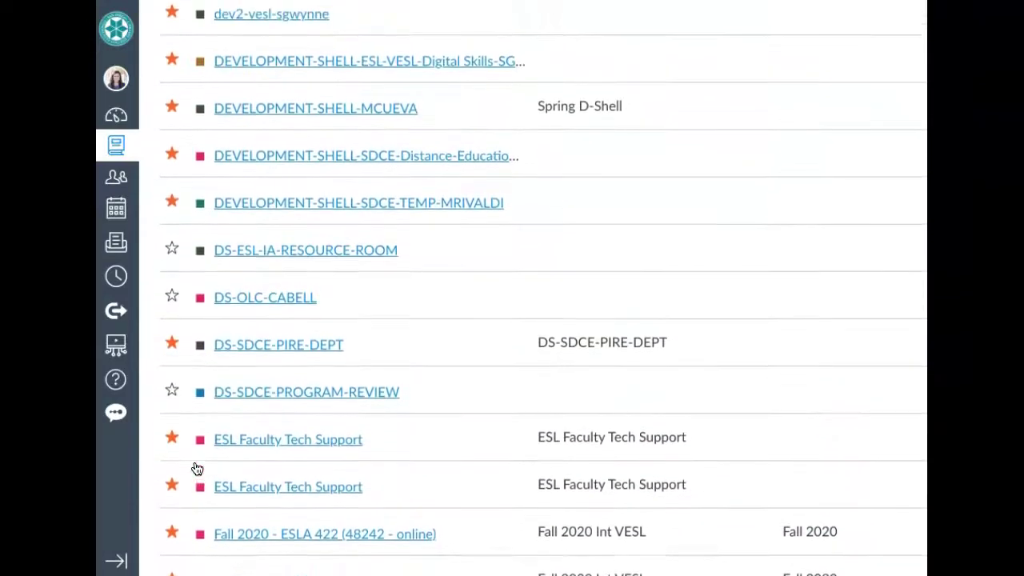
scroll(196, 468, "up", 5)
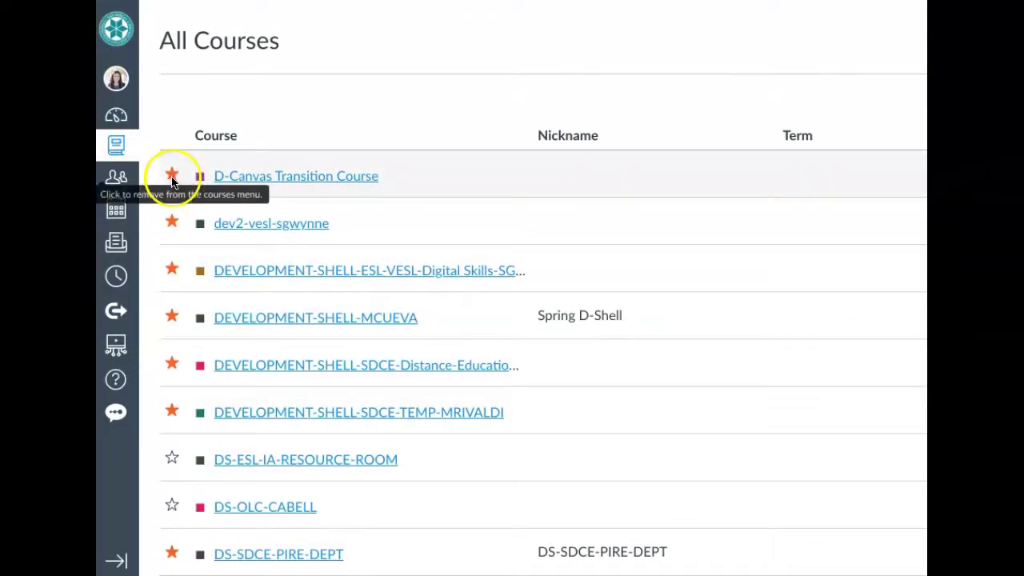
Unstar the first five courses, from D-Canvas Transition Course to the Distance Education development shell
left_click(172, 176)
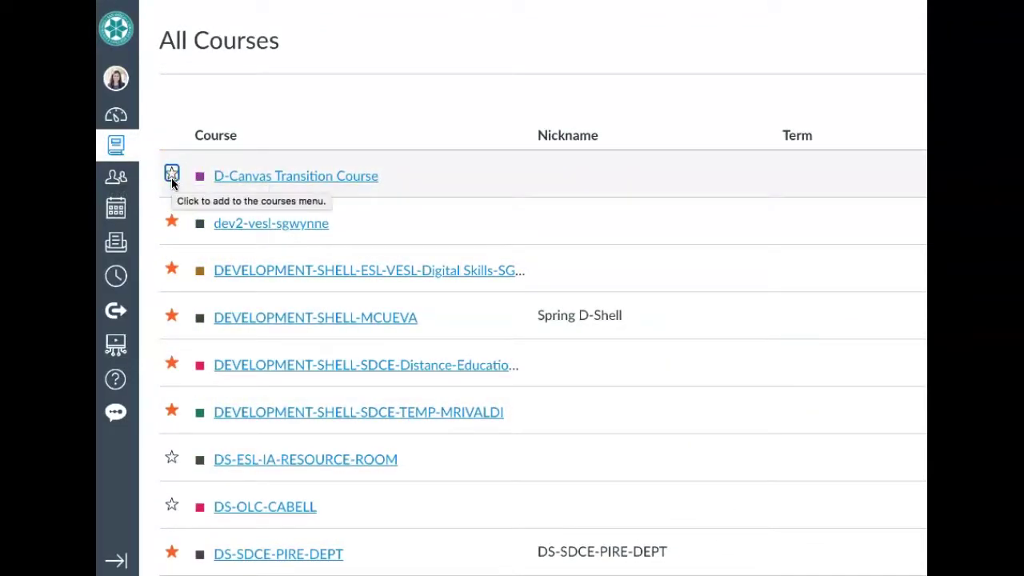
left_click(172, 223)
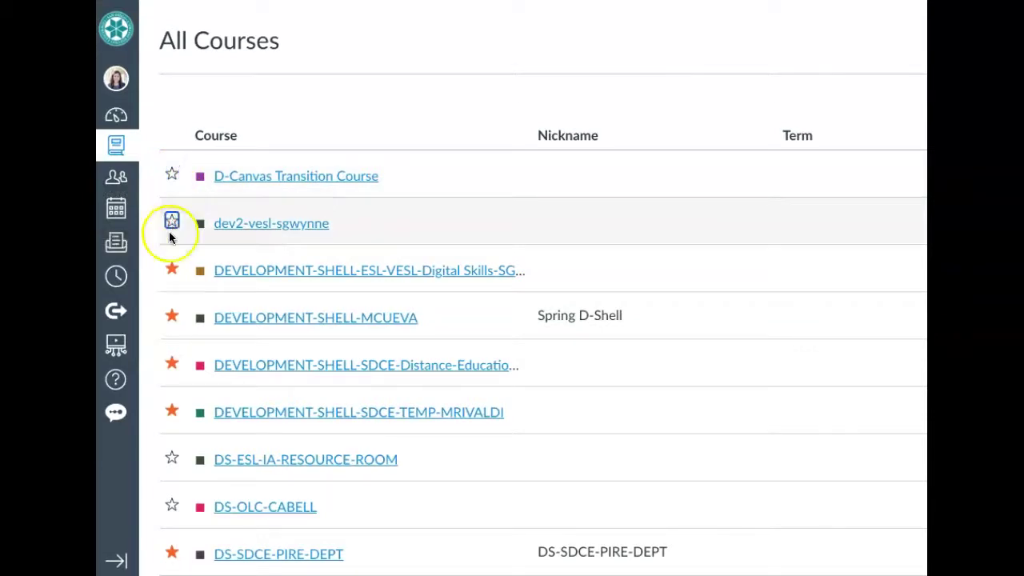
left_click(172, 270)
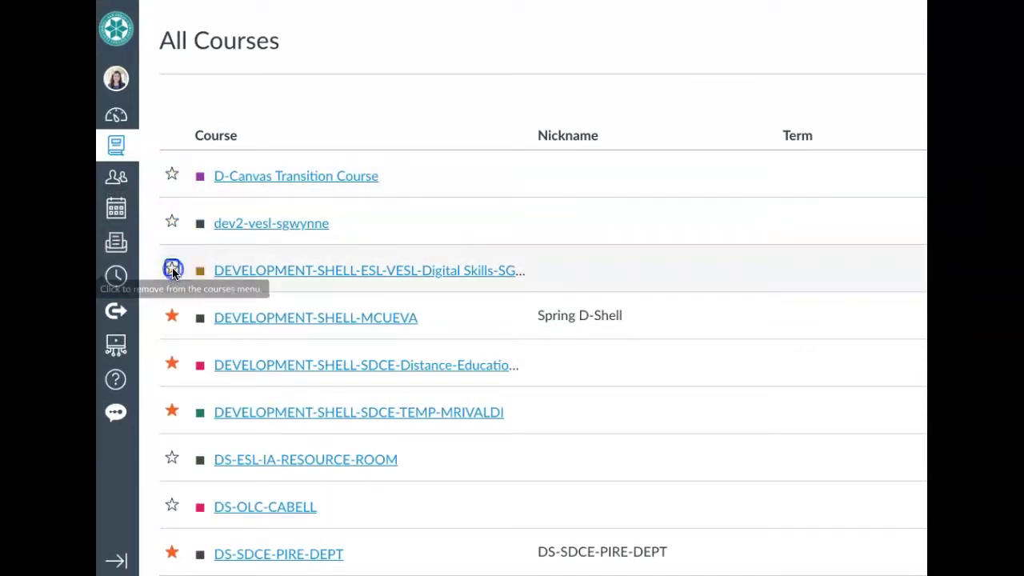
left_click(172, 317)
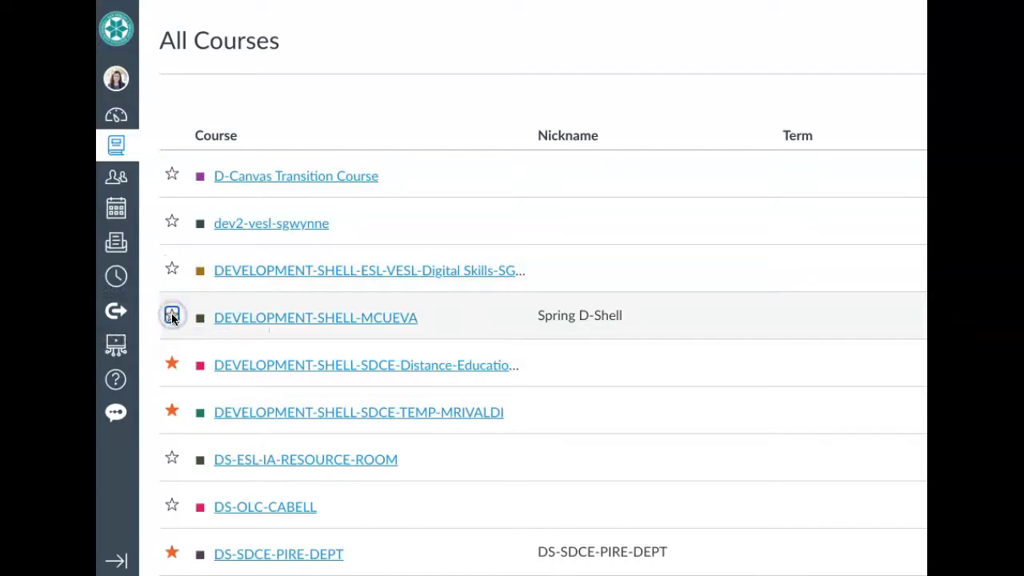
left_click(173, 366)
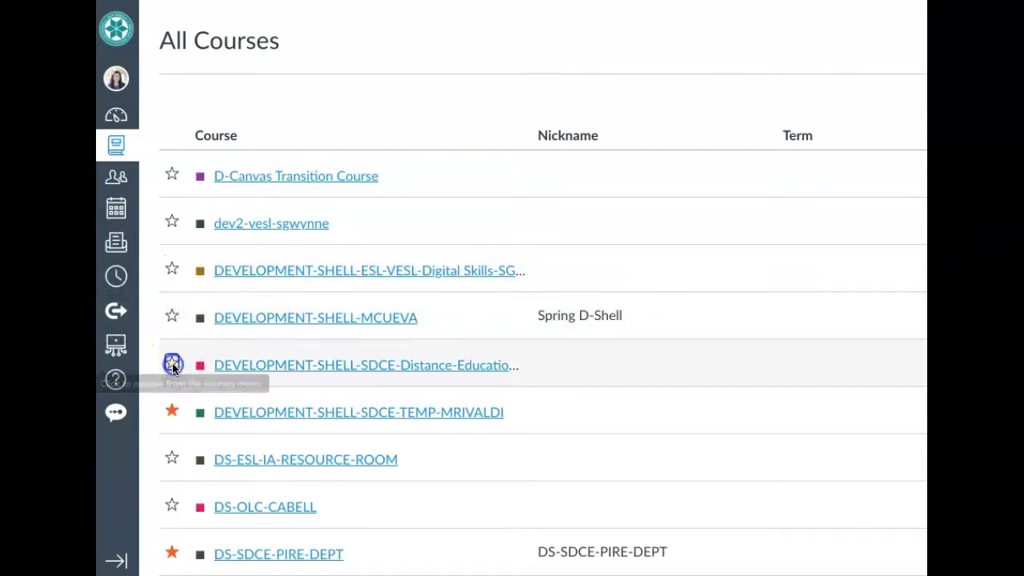
scroll(176, 422, "down", 1)
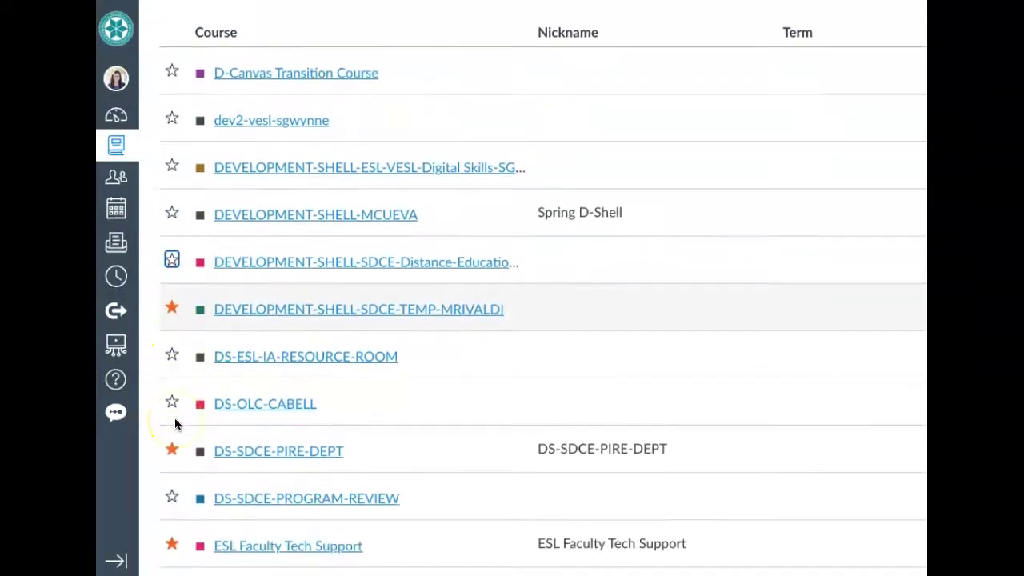
scroll(175, 420, "up", 1)
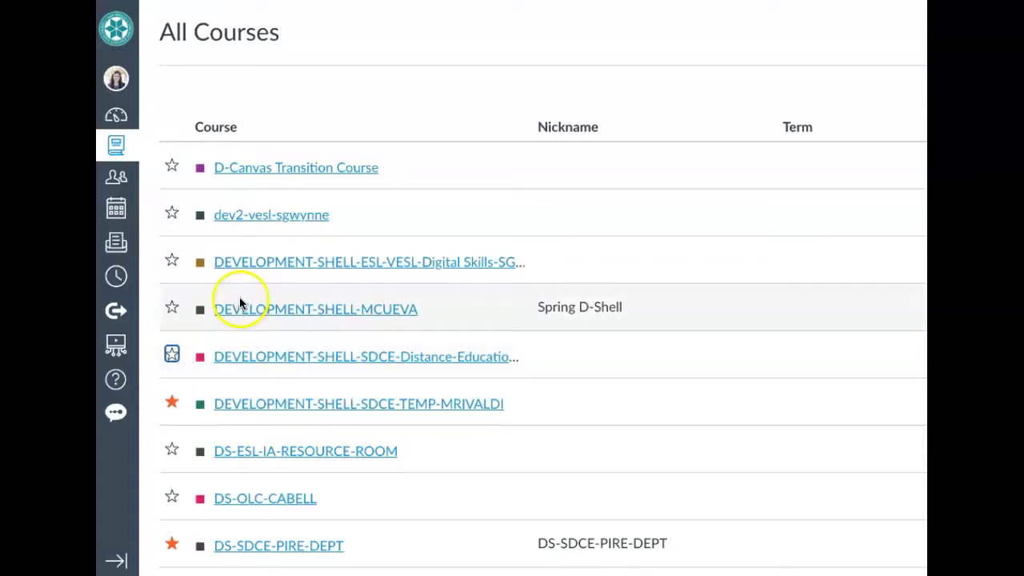
Back on the Dashboard, move Fall 2020 Int VESL top-left and ESL Faculty Tech Support top-right
left_click(113, 116)
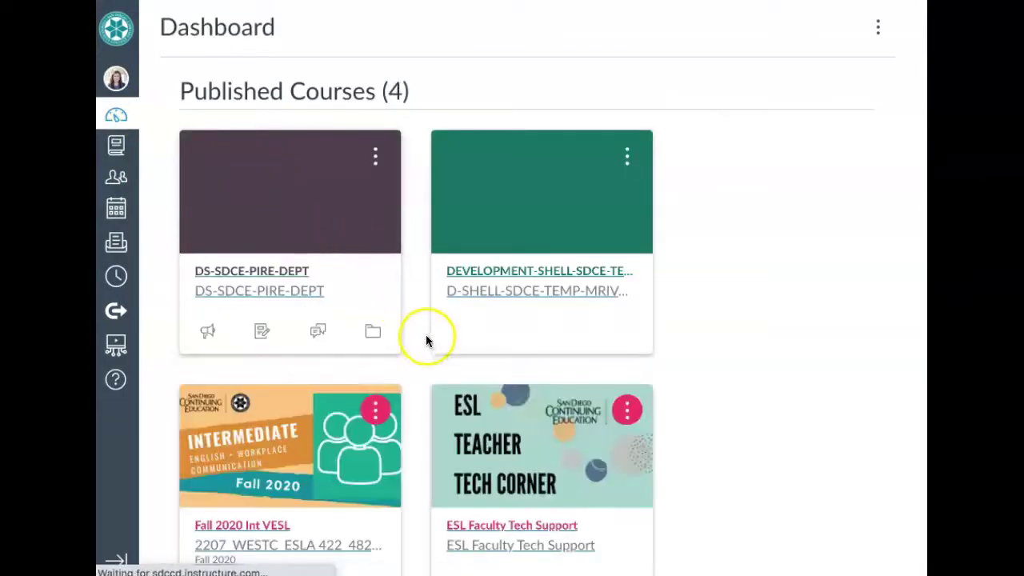
scroll(421, 371, "down", 3)
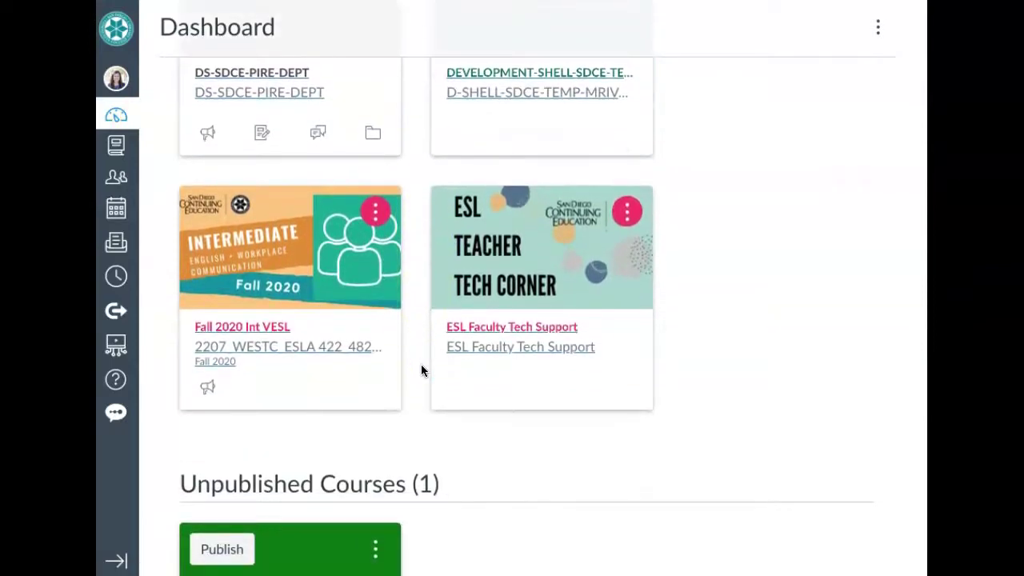
scroll(422, 370, "up", 2)
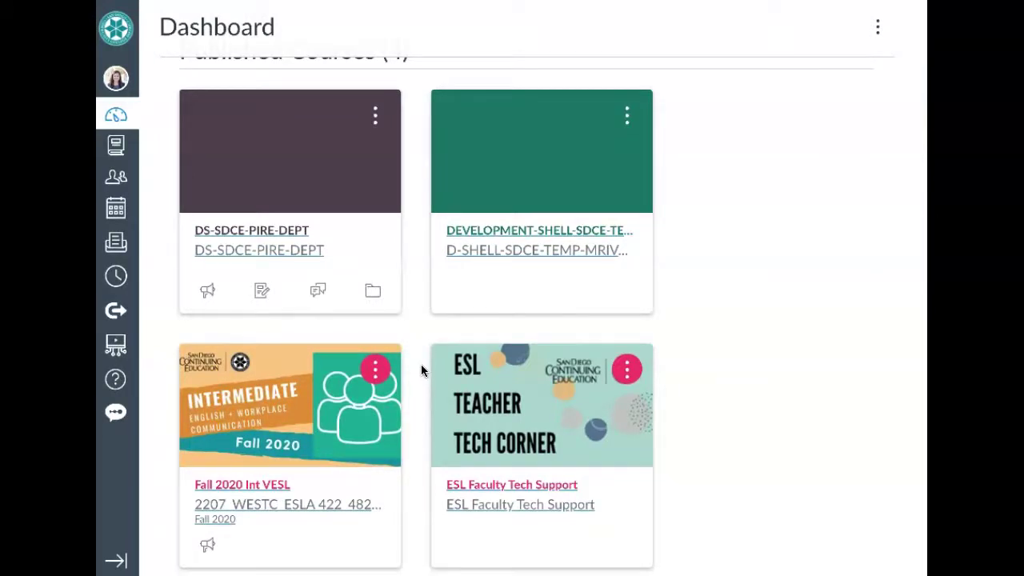
left_click(361, 428)
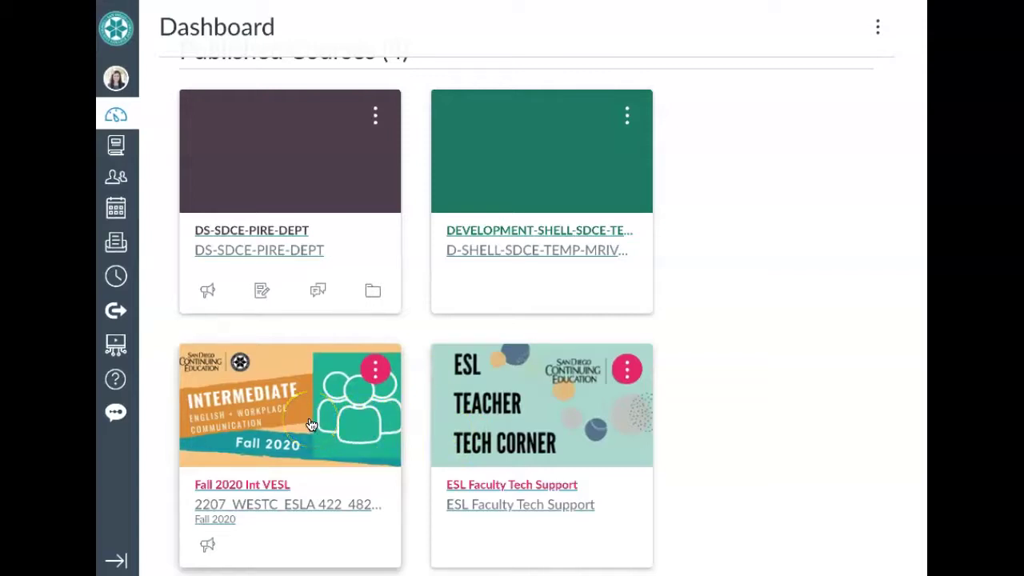
left_click(280, 425)
left_click_drag(278, 396, 278, 195)
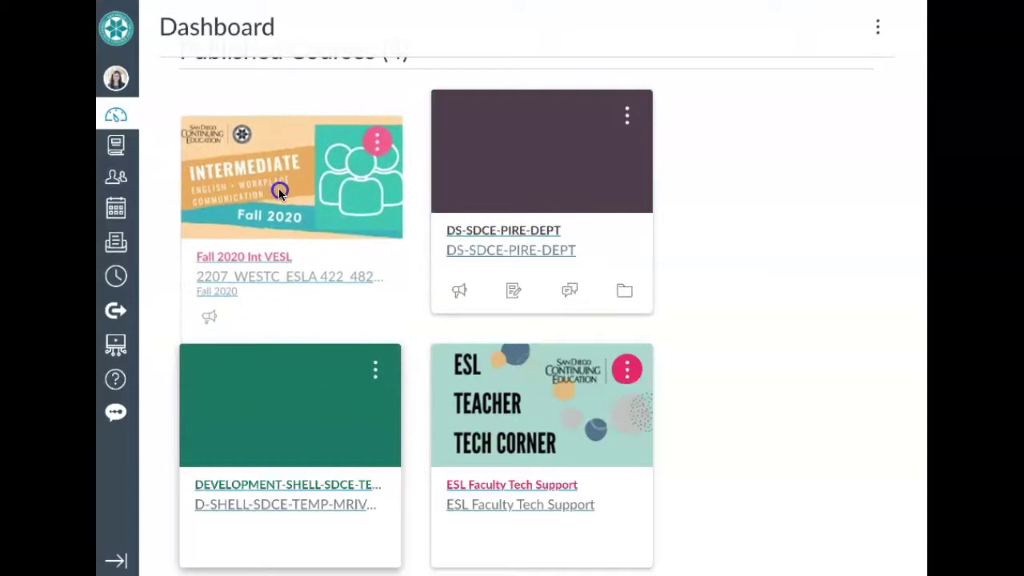
left_click_drag(469, 418, 478, 171)
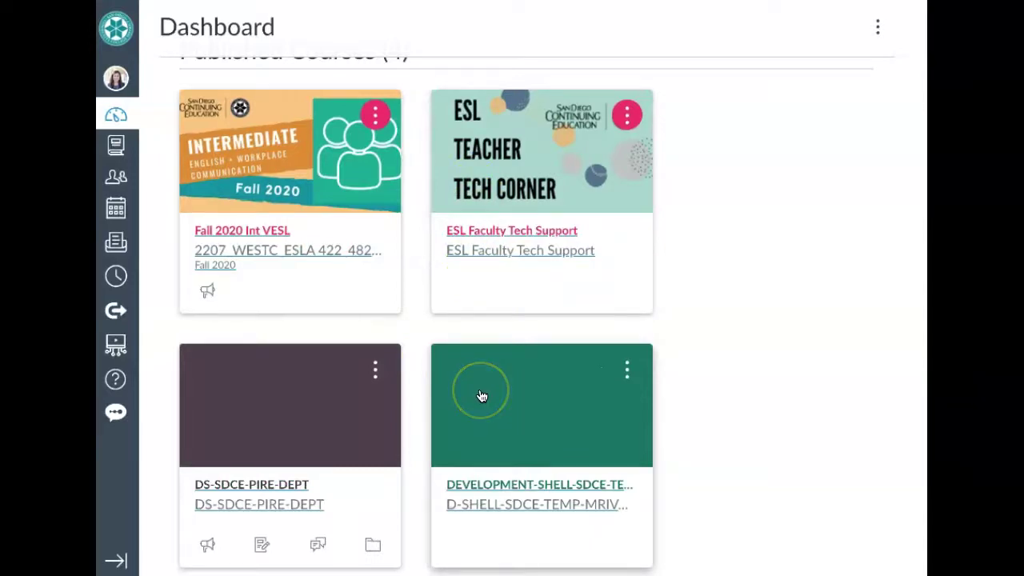
scroll(482, 396, "up", 1)
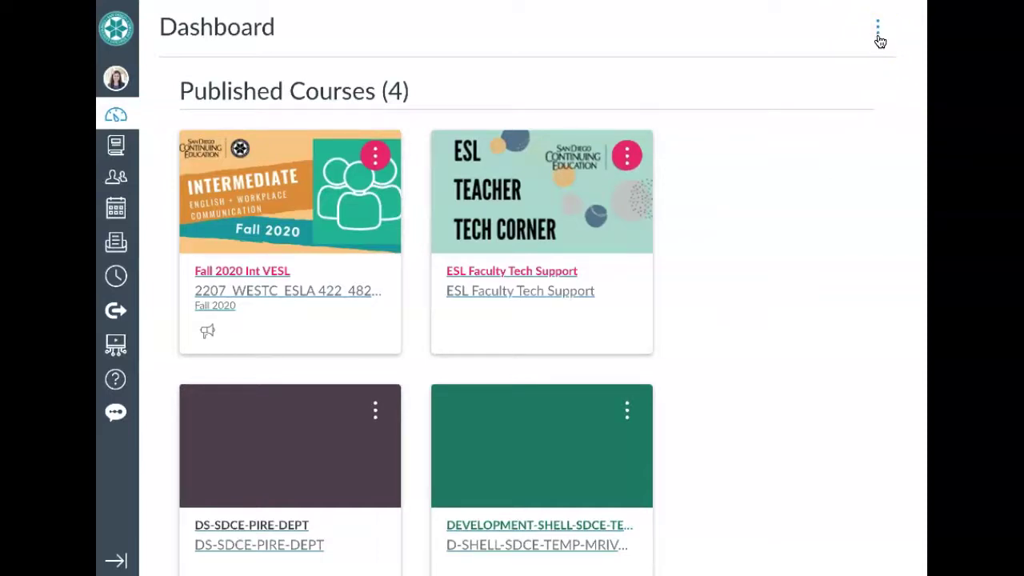
Switch on Color Overlay in the dashboard's options menu
left_click(878, 32)
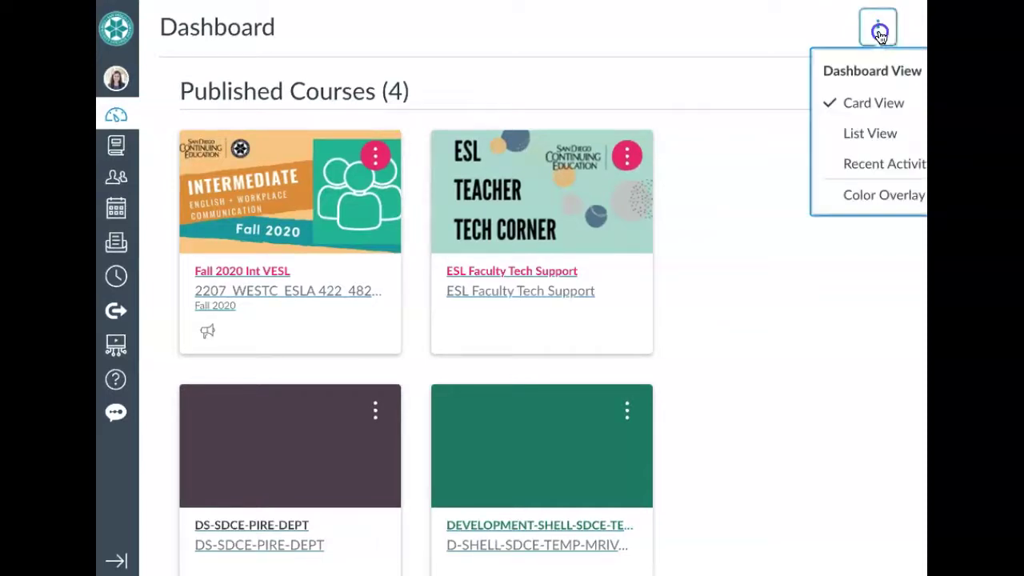
left_click(873, 200)
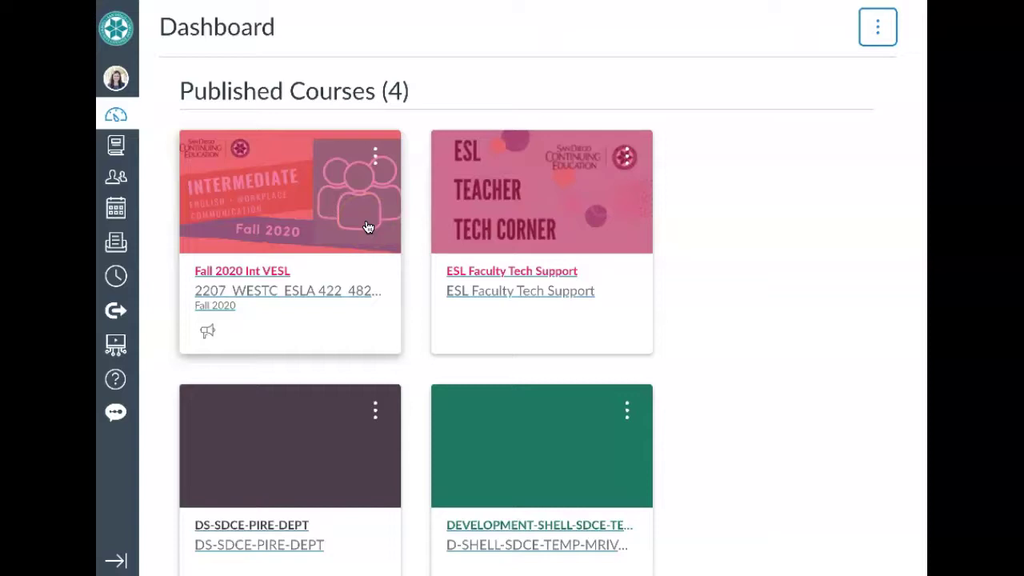
Recolour the ESL Faculty Tech Support card teal (#009688)
left_click(627, 164)
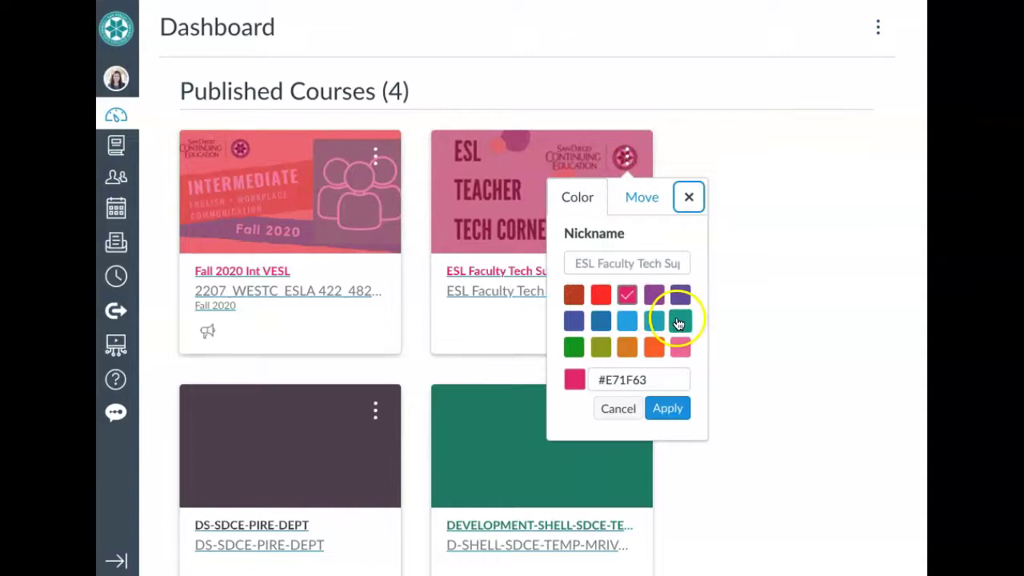
left_click(678, 322)
left_click(667, 409)
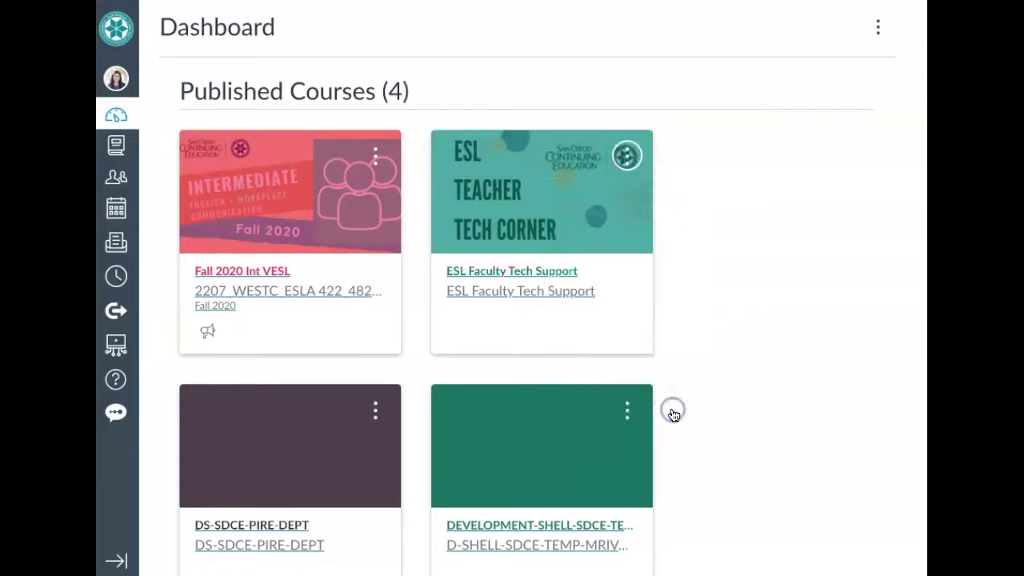
Recolour the Fall 2020 Int VESL card teal (#009688) as well
left_click(375, 156)
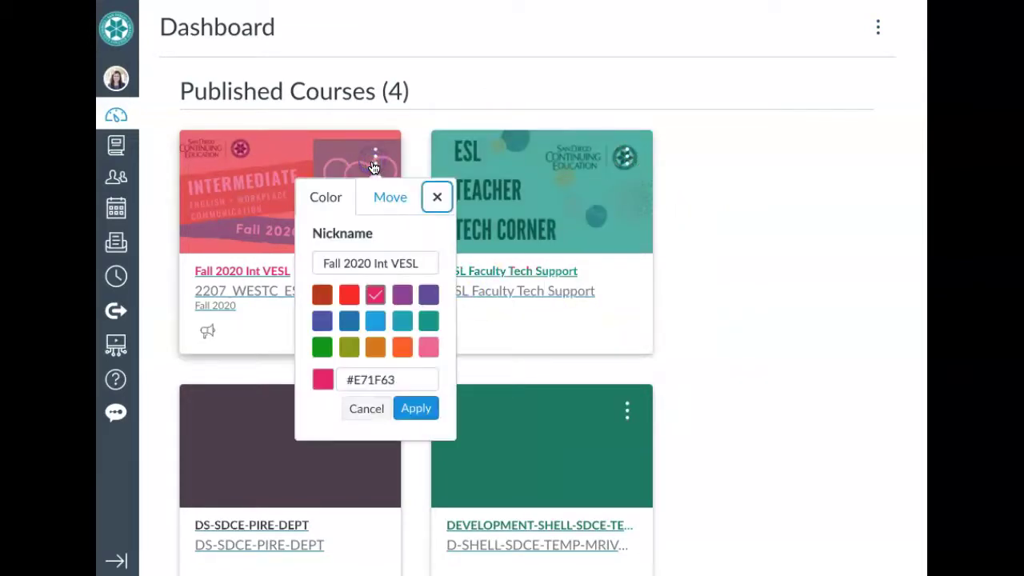
left_click(428, 321)
left_click(426, 412)
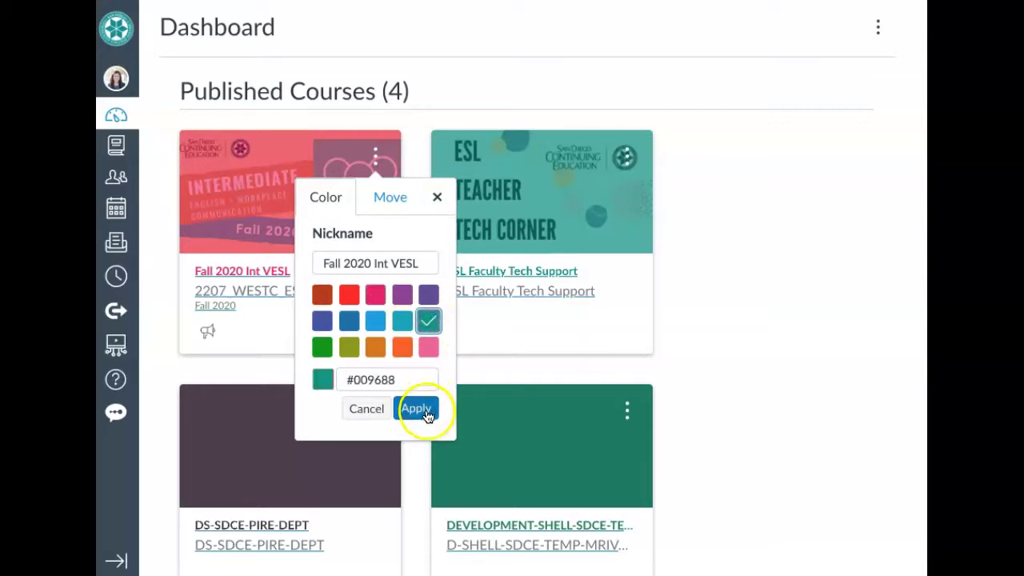
left_click(426, 411)
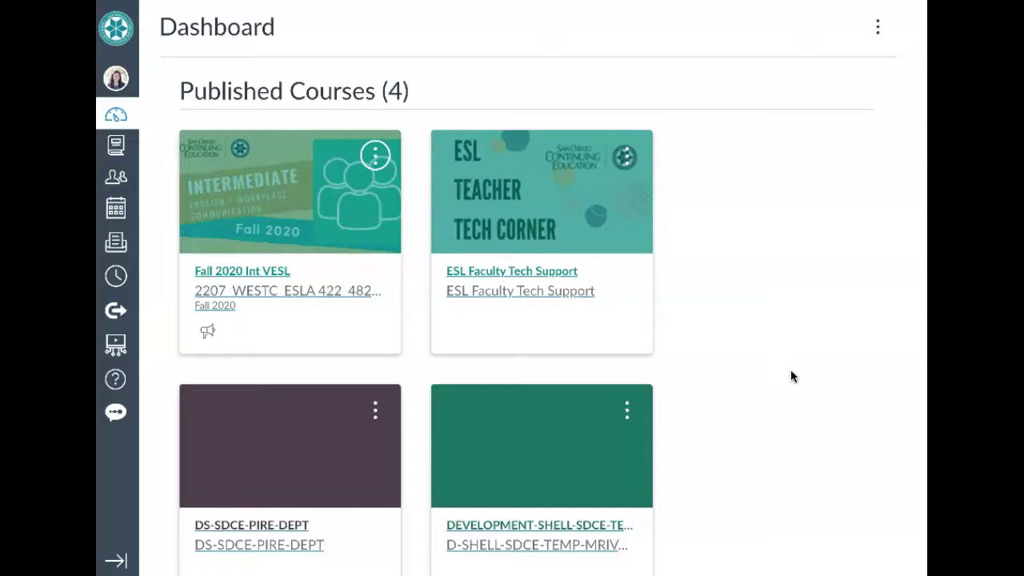
Uncheck Color Overlay in the dashboard's options menu
left_click(878, 34)
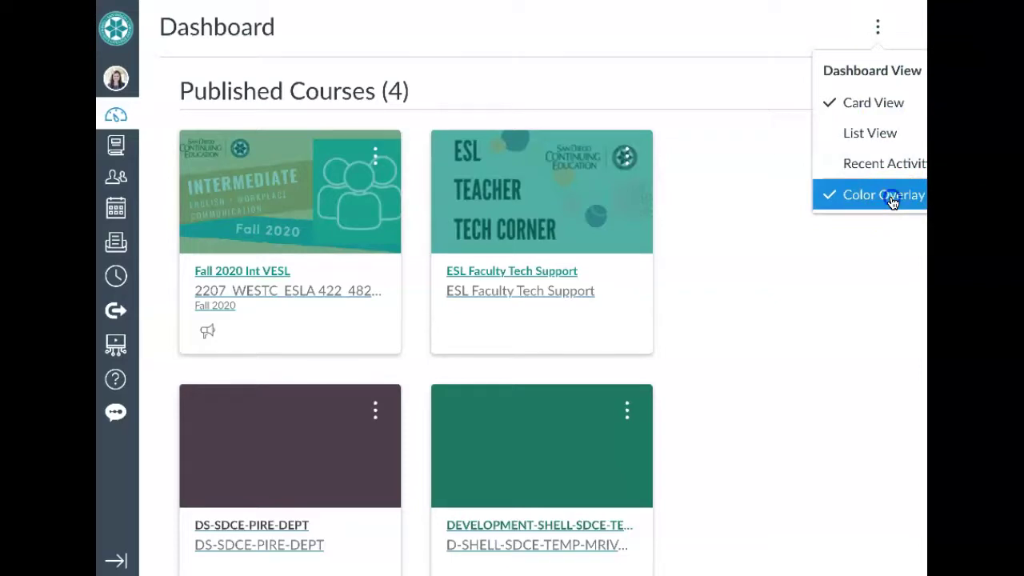
left_click(892, 201)
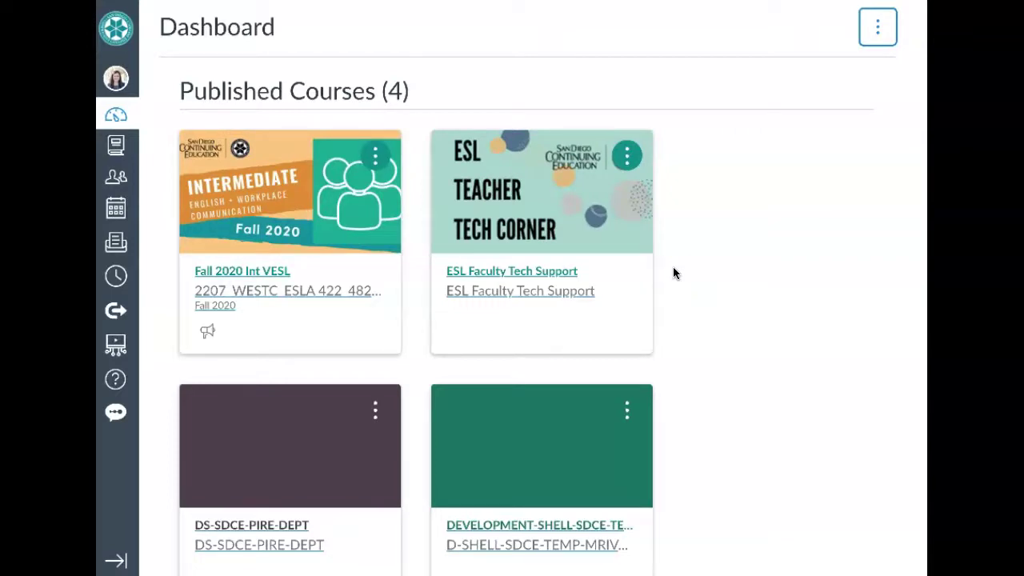
scroll(673, 273, "down", 1)
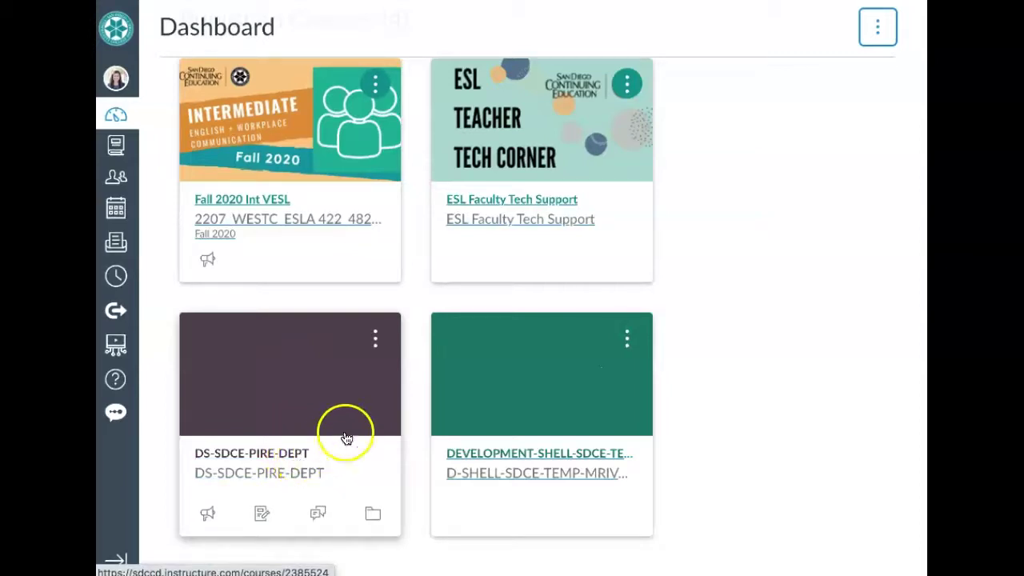
Set the DS-SDCE-PIRE-DEPT card's nickname to 'SDCE Research' and apply it
left_click(375, 343)
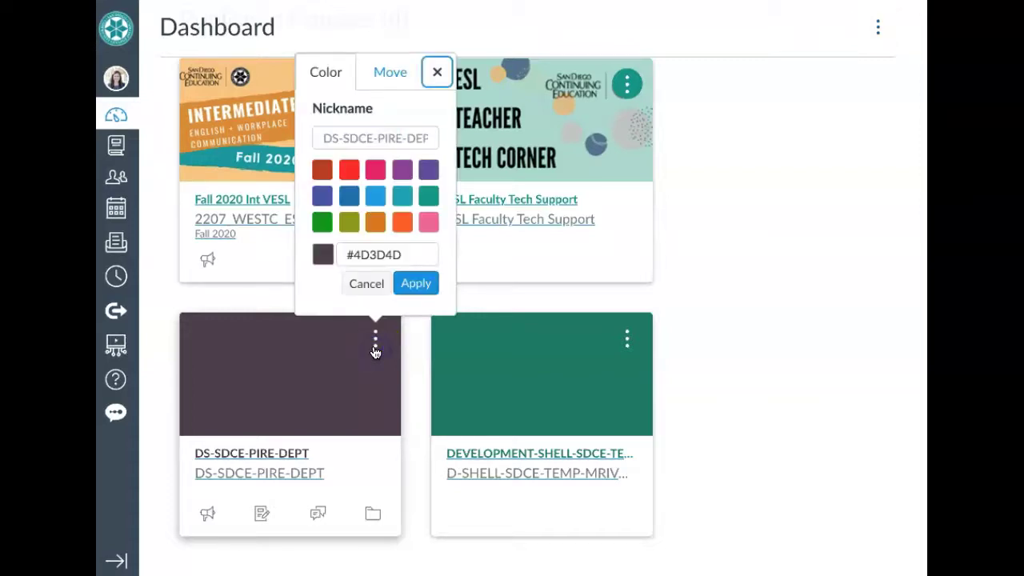
left_click(365, 137)
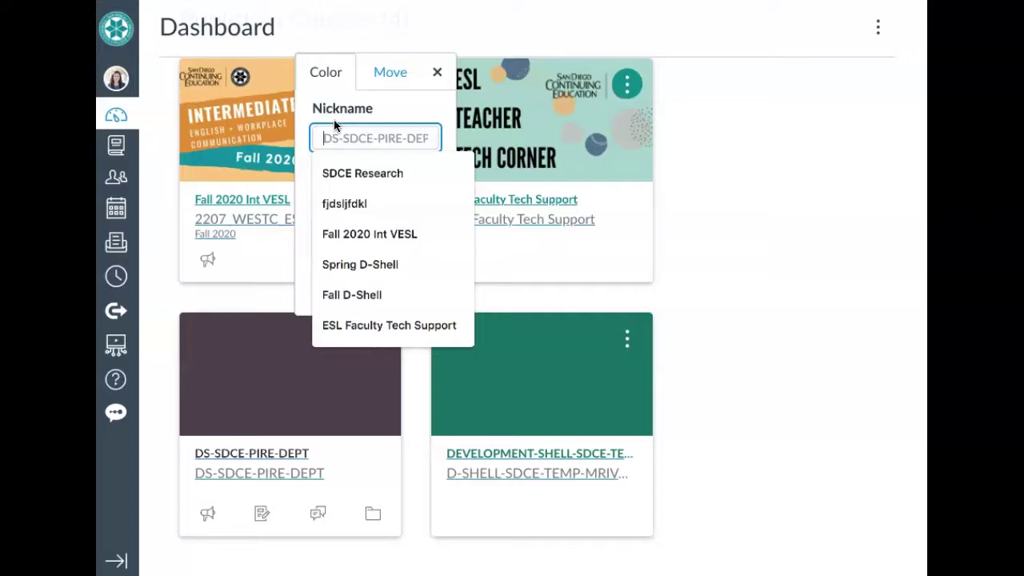
type("SDCE Research")
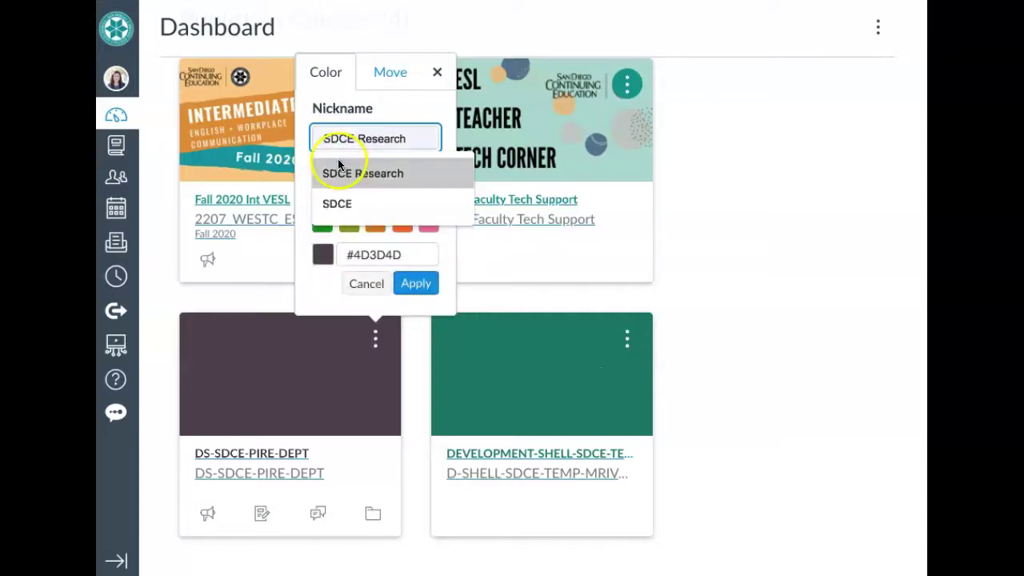
left_click(342, 172)
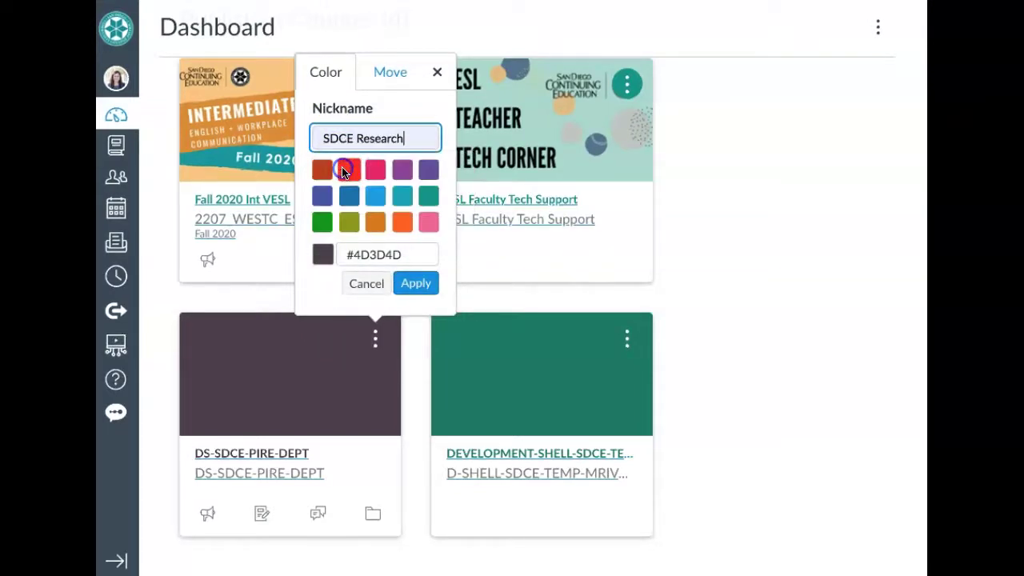
left_click(422, 283)
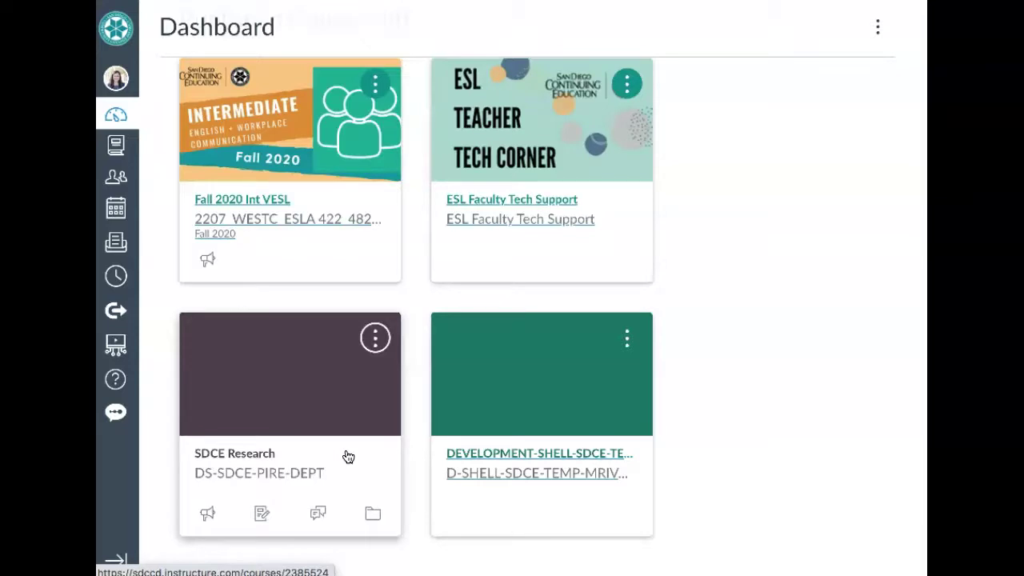
scroll(348, 457, "up", 2)
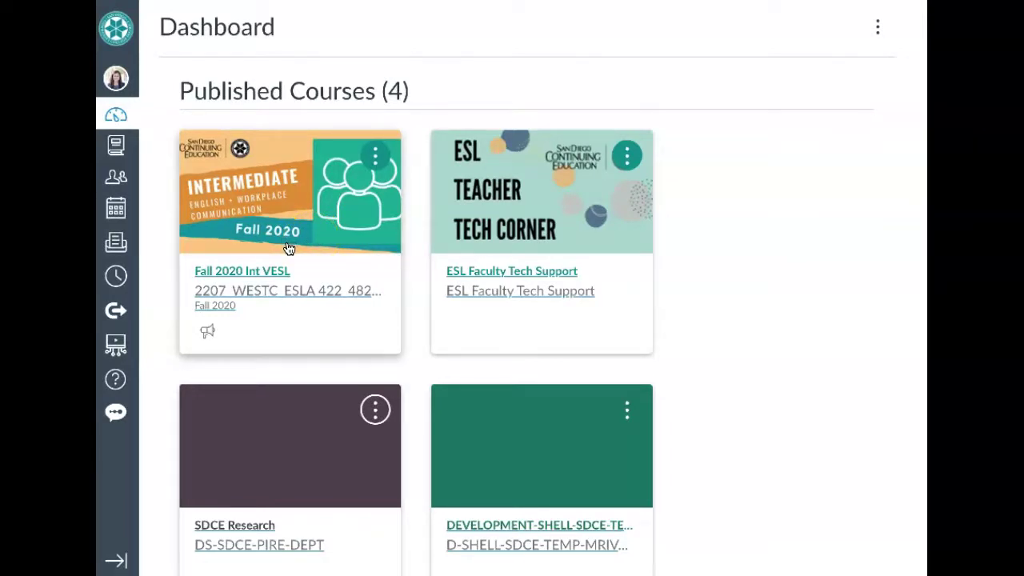
Open the Fall 2020 Int VESL course home page from its dashboard card
left_click(278, 248)
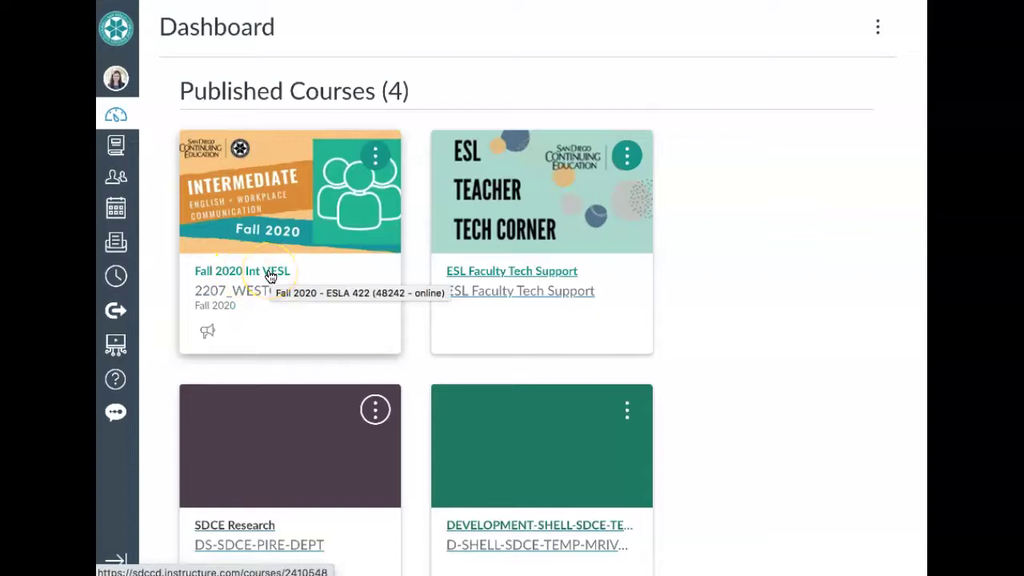
left_click(271, 274)
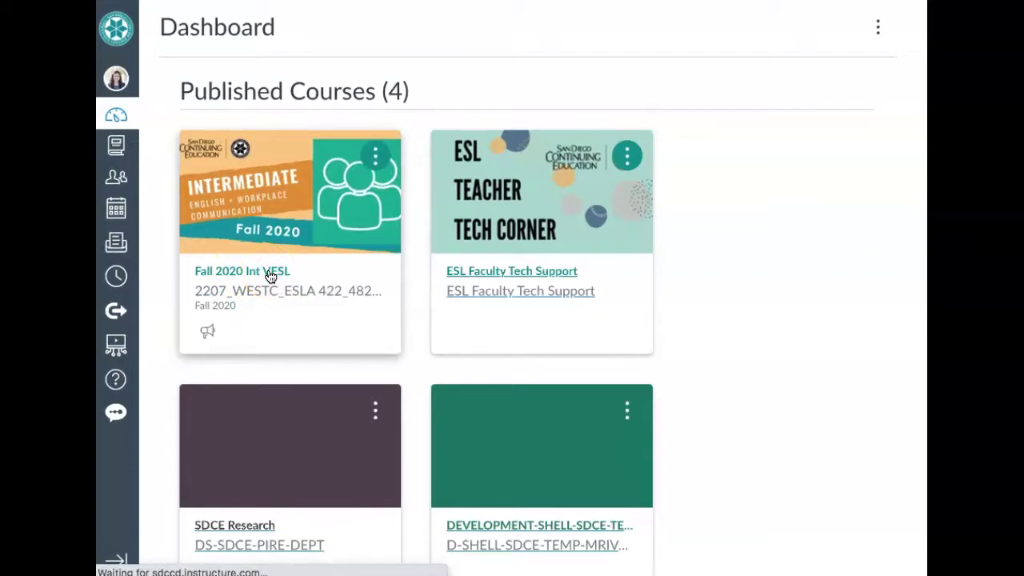
scroll(224, 343, "down", 4)
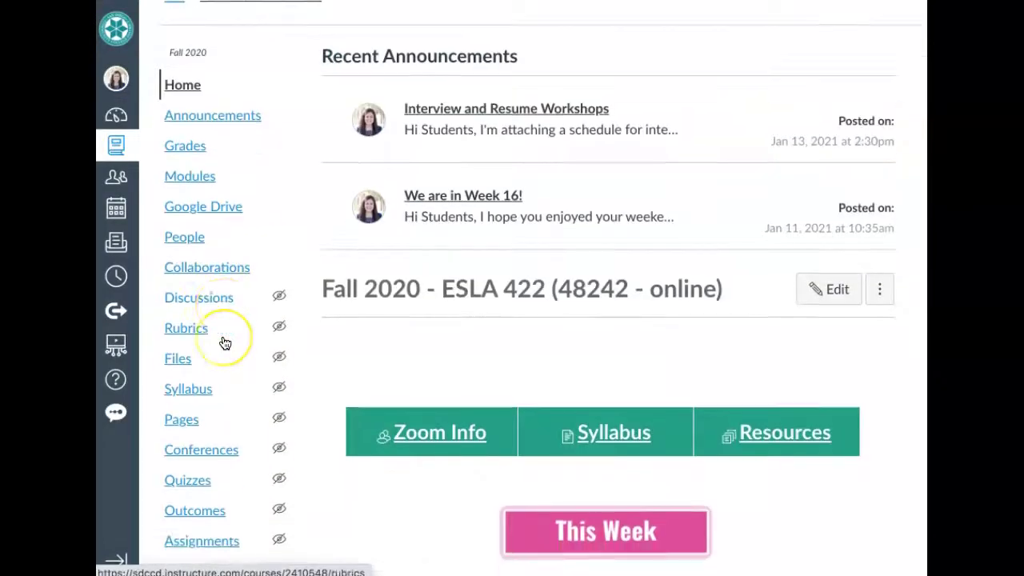
In the course Settings, choose a new image for the course card
left_click(189, 306)
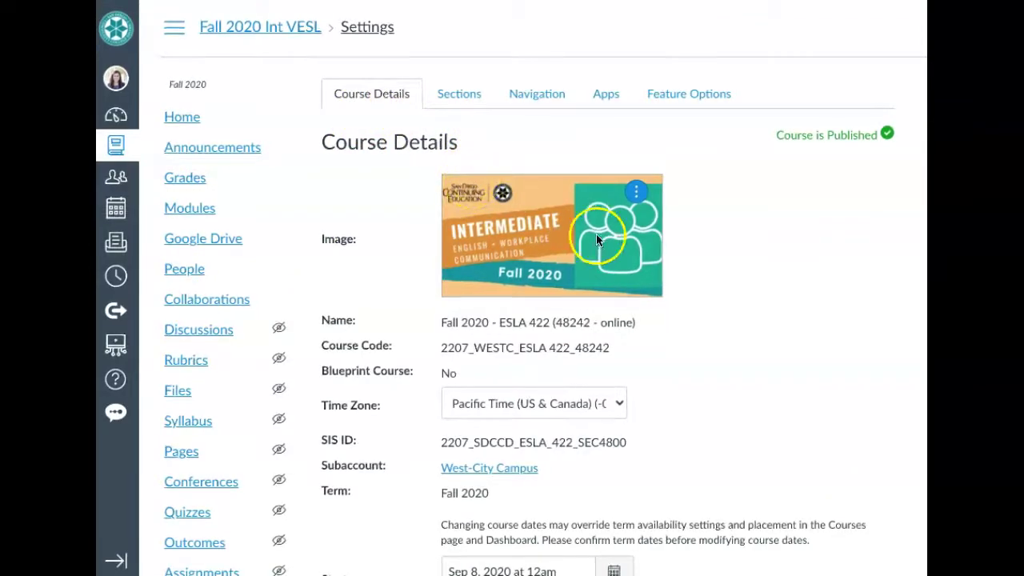
left_click(637, 195)
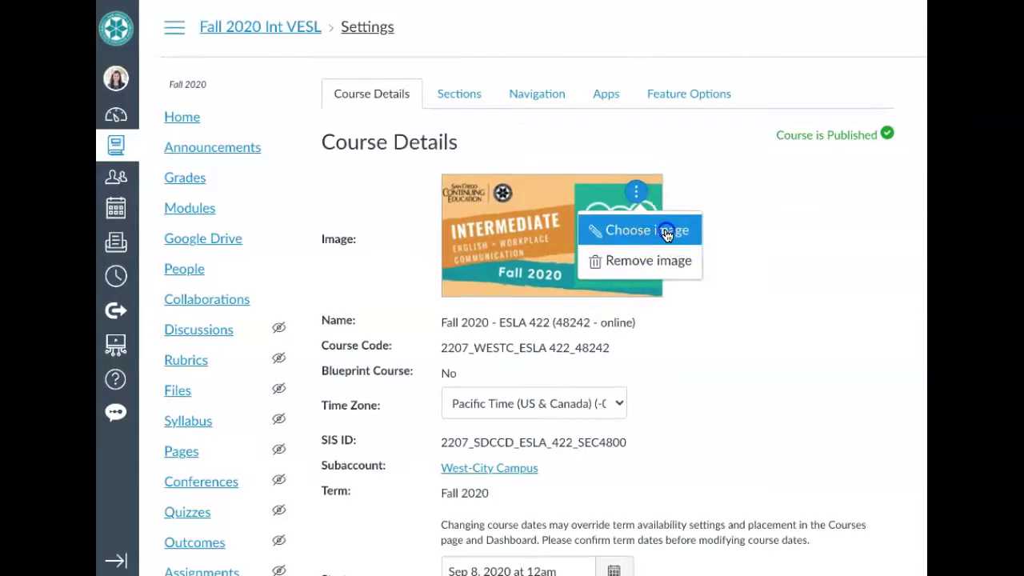
left_click(665, 231)
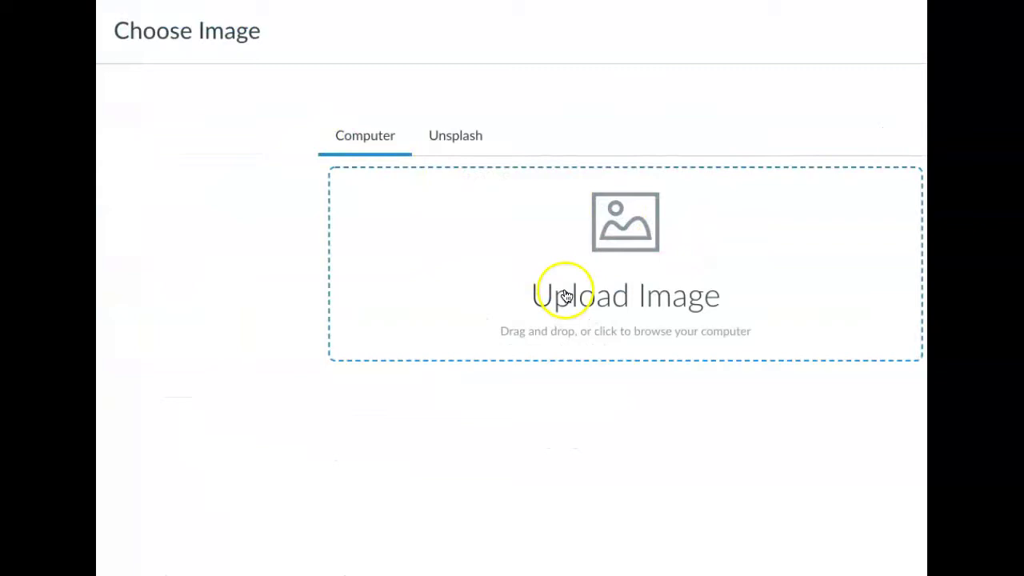
Browse the Unsplash stock images without picking a new Fall 2020 course image
left_click(454, 141)
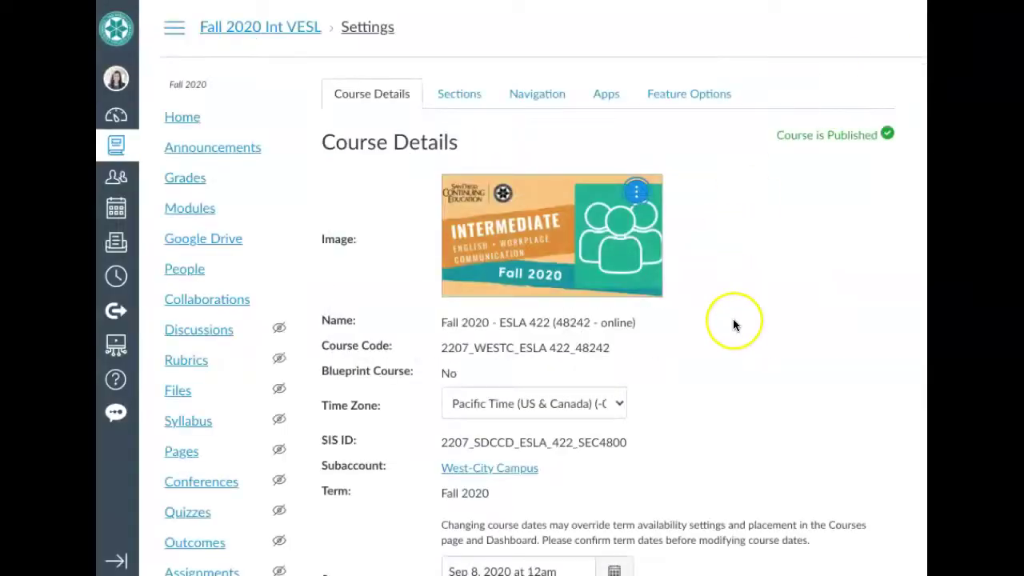
scroll(734, 324, "down", 10)
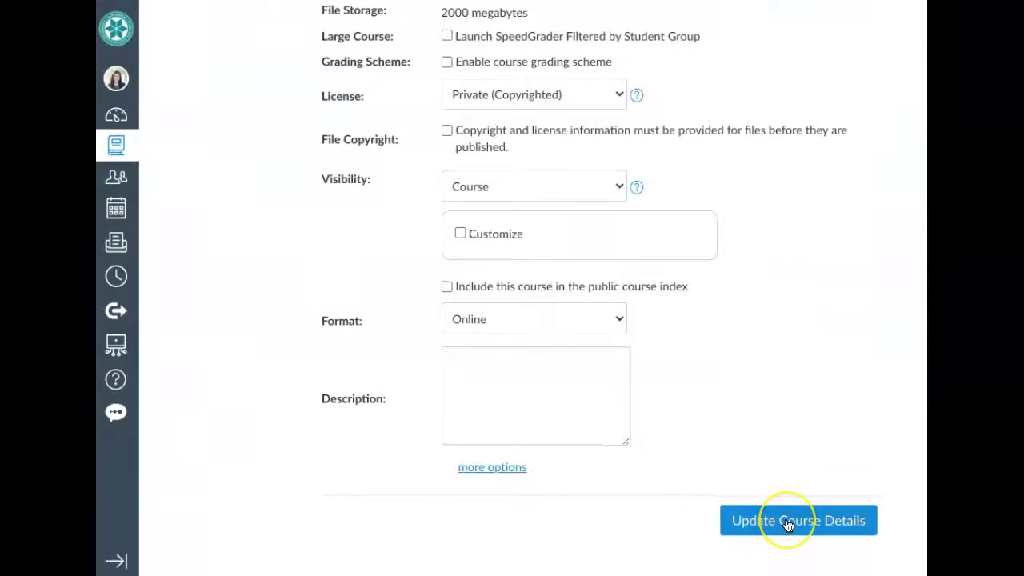
Submit the Fall 2020 course's settings with Update Course Details
left_click(788, 521)
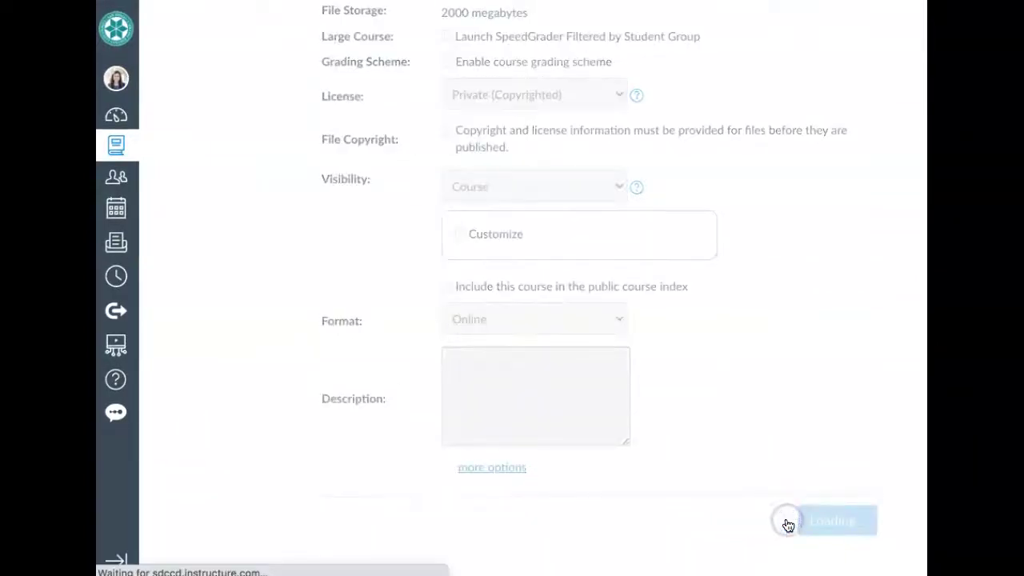